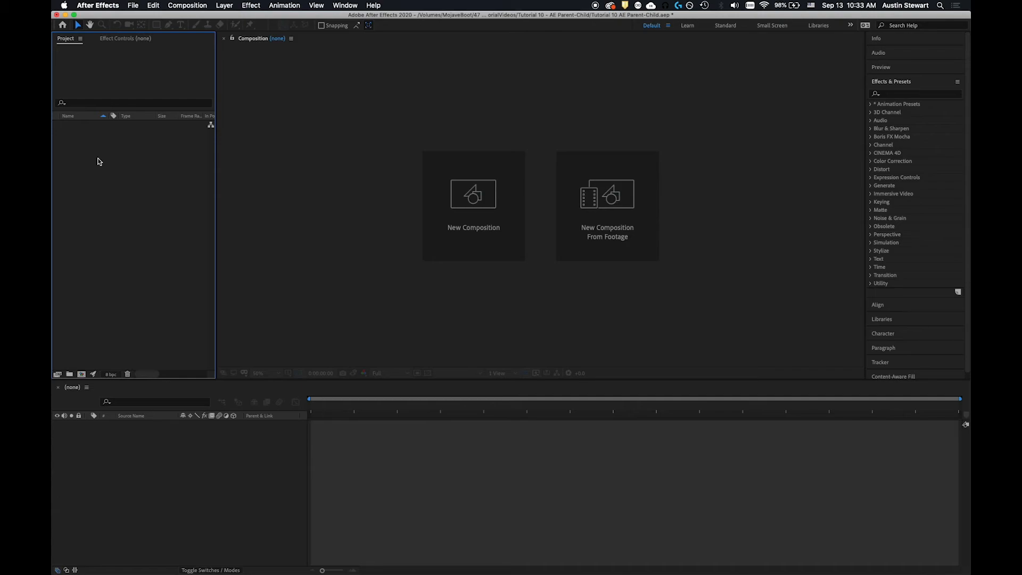
Preview pirate.psd and import it as Composition - Retain Layer Sizes
{"action": "double_click", "coordinate": [114, 174]}
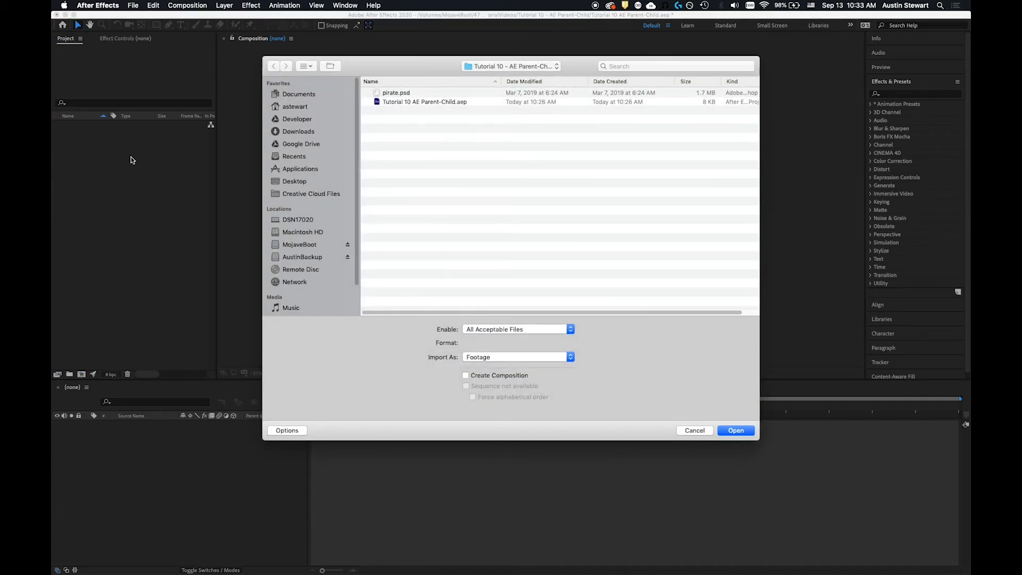
{"action": "left_click", "coordinate": [407, 93]}
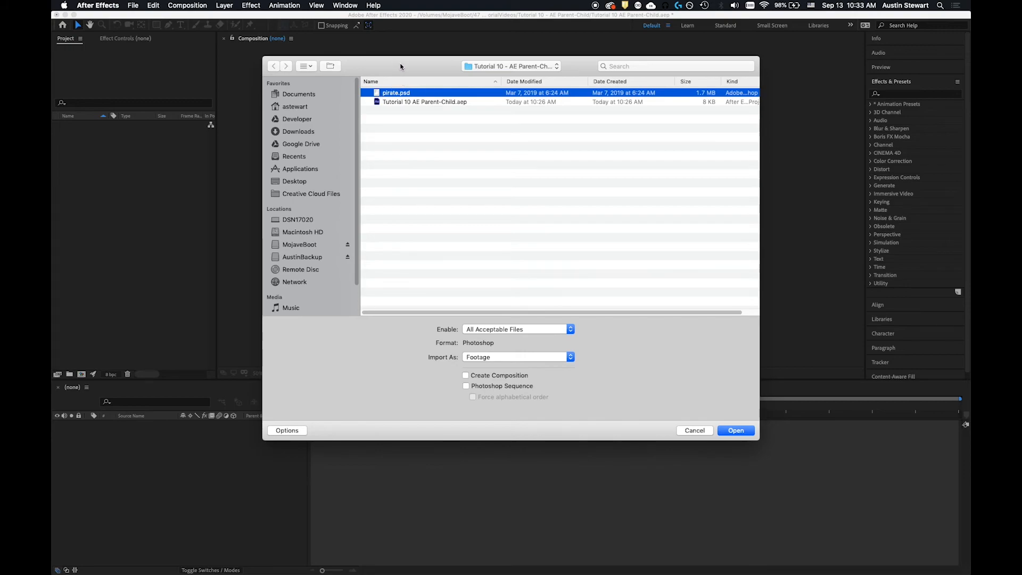
{"action": "mouse_move", "coordinate": [400, 66]}
{"action": "left_mouse_down"}
{"action": "mouse_move", "coordinate": [443, 68]}
{"action": "mouse_move", "coordinate": [396, 64]}
{"action": "left_mouse_up"}
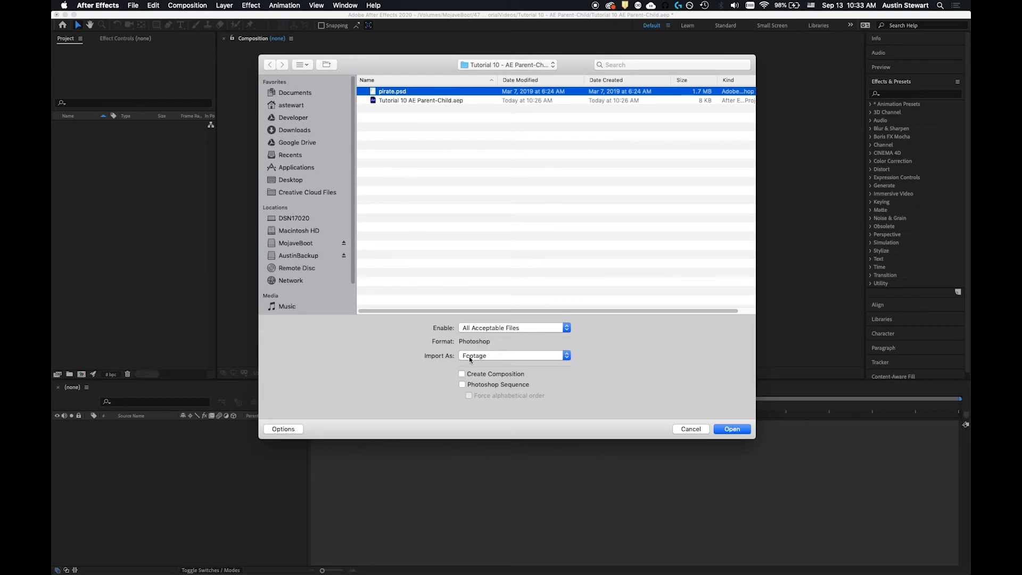
{"action": "key", "text": "space"}
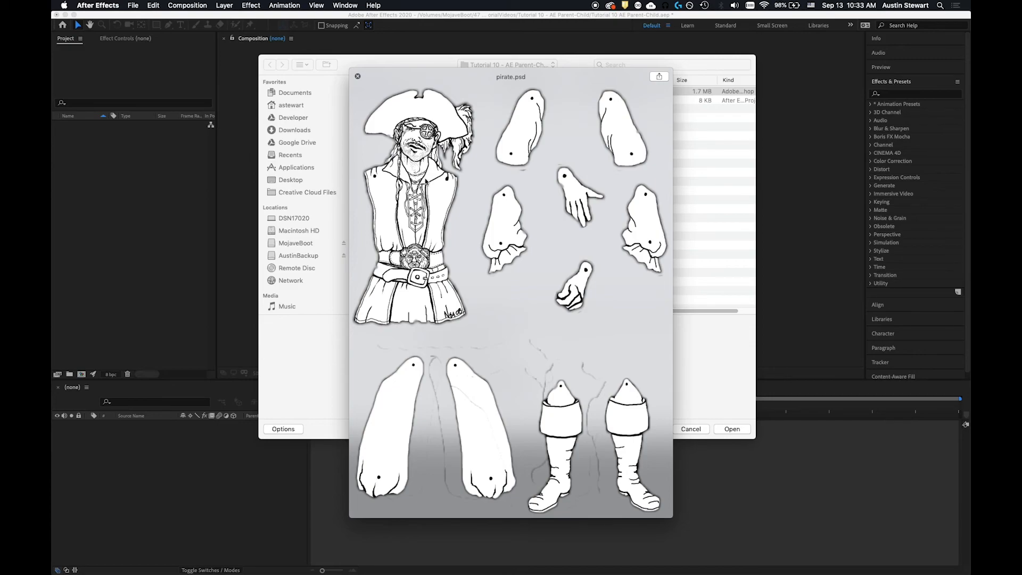
{"action": "key", "text": "space"}
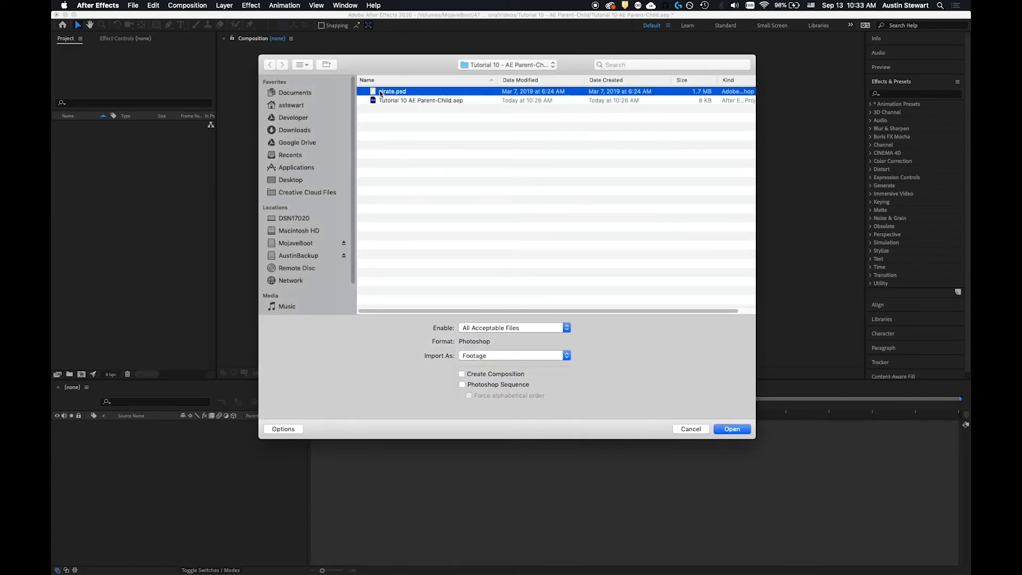
{"action": "left_click", "coordinate": [516, 356]}
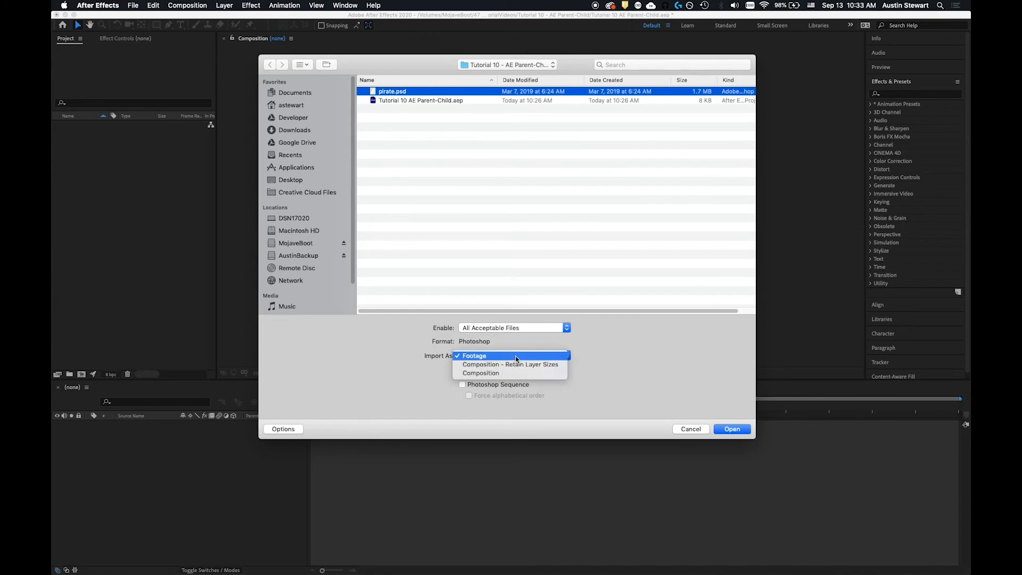
{"action": "left_click", "coordinate": [508, 366]}
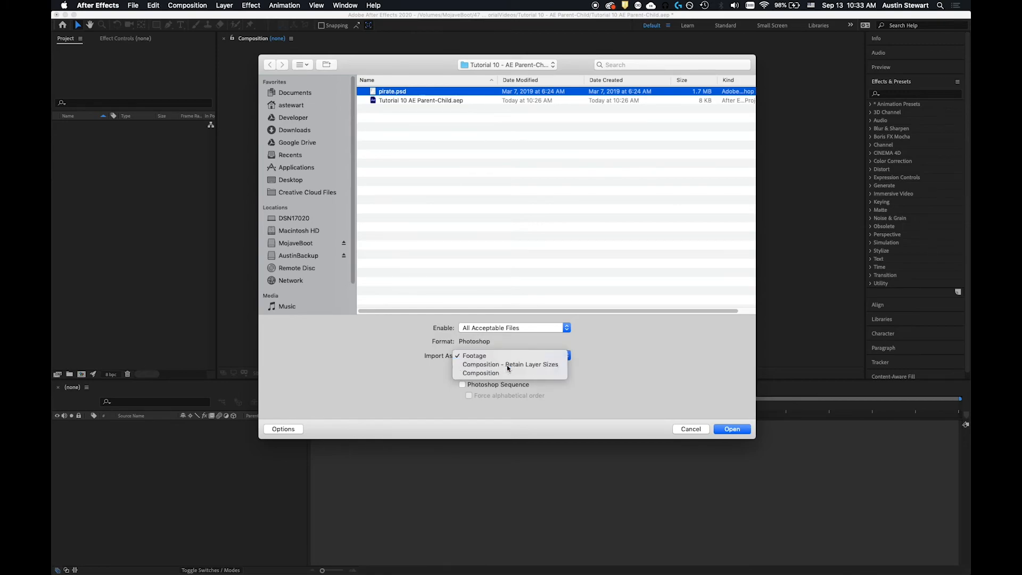
{"action": "left_click", "coordinate": [733, 430]}
{"action": "left_click", "coordinate": [574, 355]}
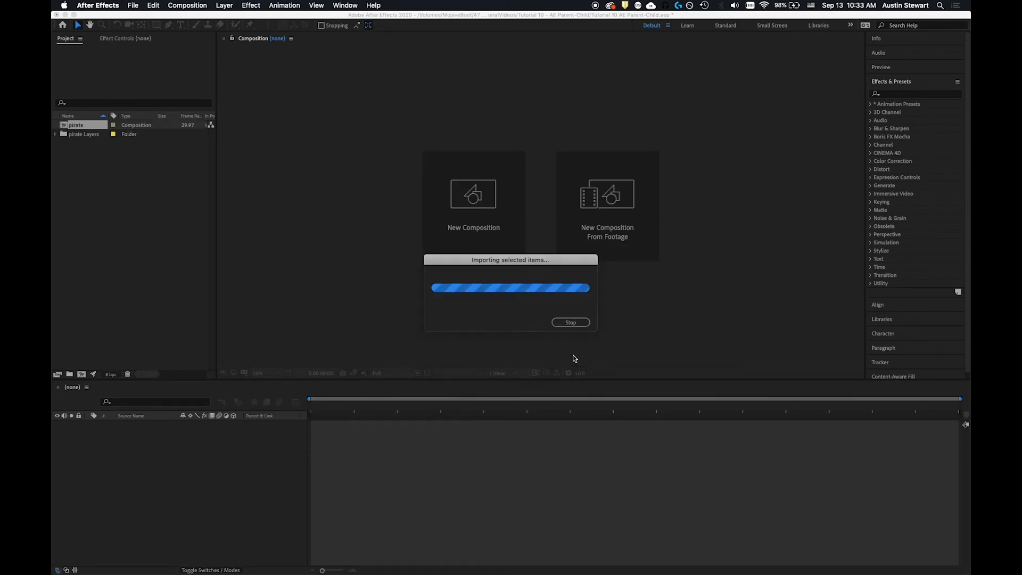
Expand the pirate Layers folder and open the pirate composition
{"action": "left_click", "coordinate": [55, 135]}
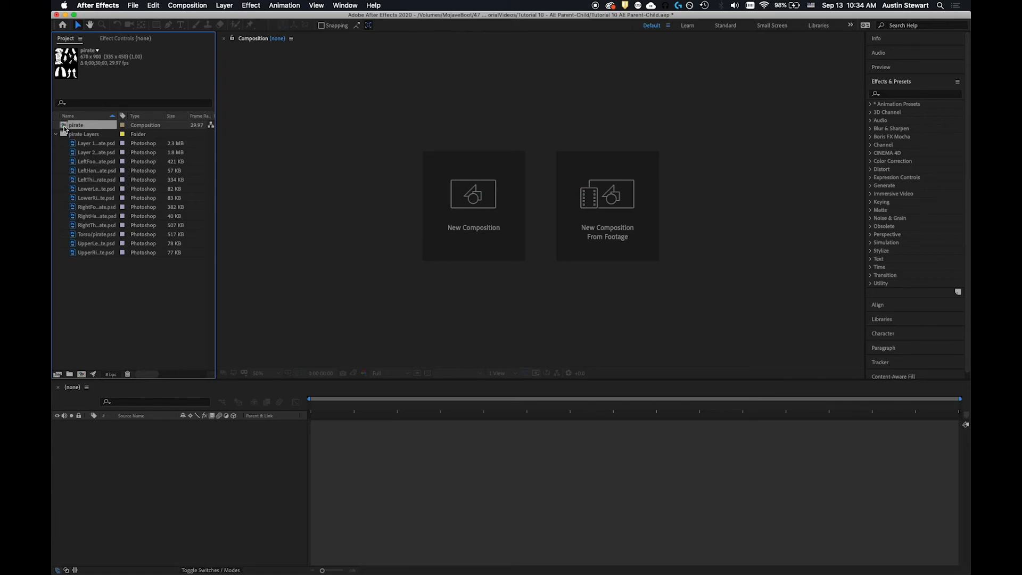
{"action": "double_click", "coordinate": [64, 128]}
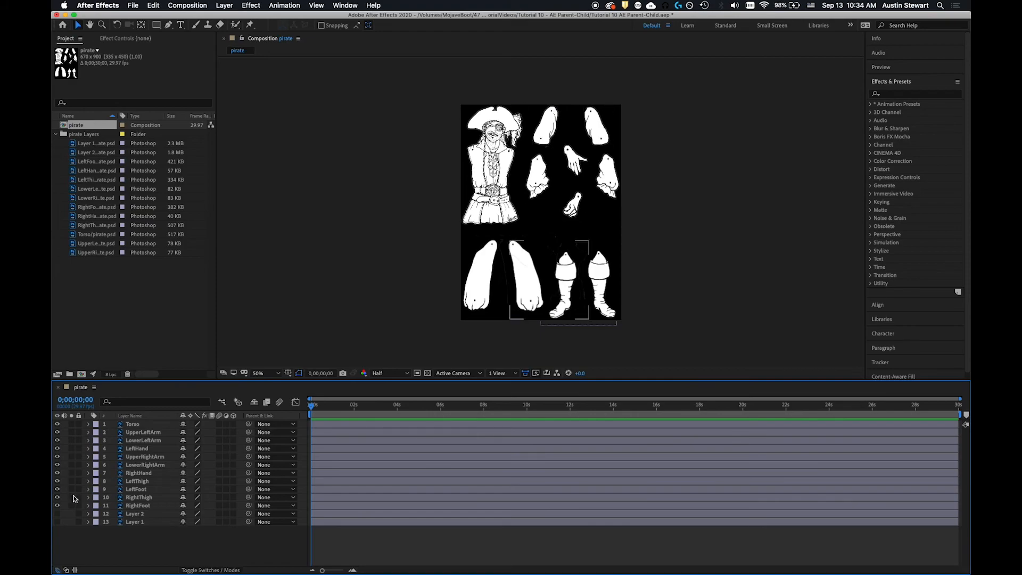
Check the contents of the hidden Layer 1 and Layer 2, and delete both layers from the pirate composition
{"action": "left_click", "coordinate": [153, 523]}
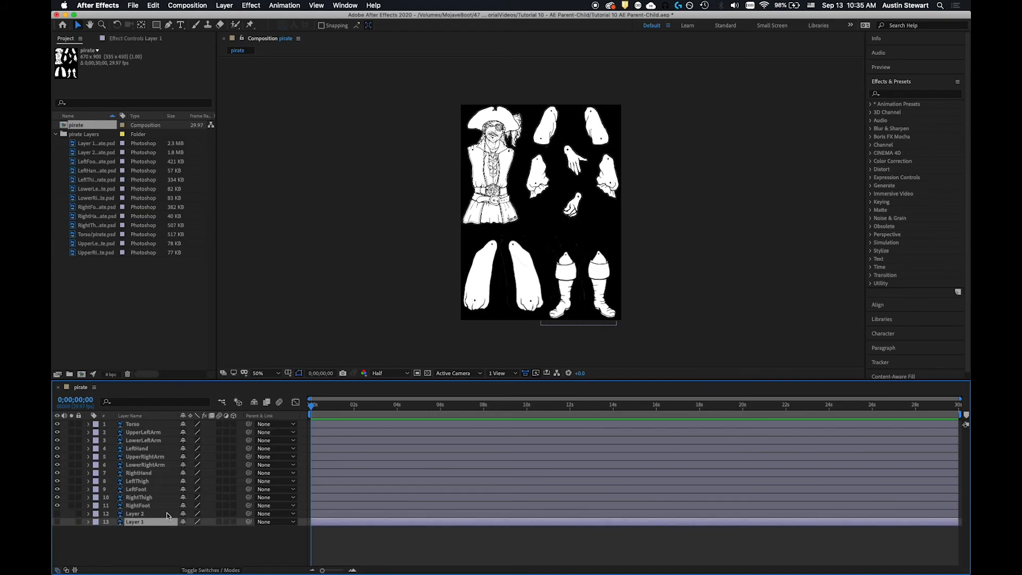
{"action": "left_click", "coordinate": [58, 522]}
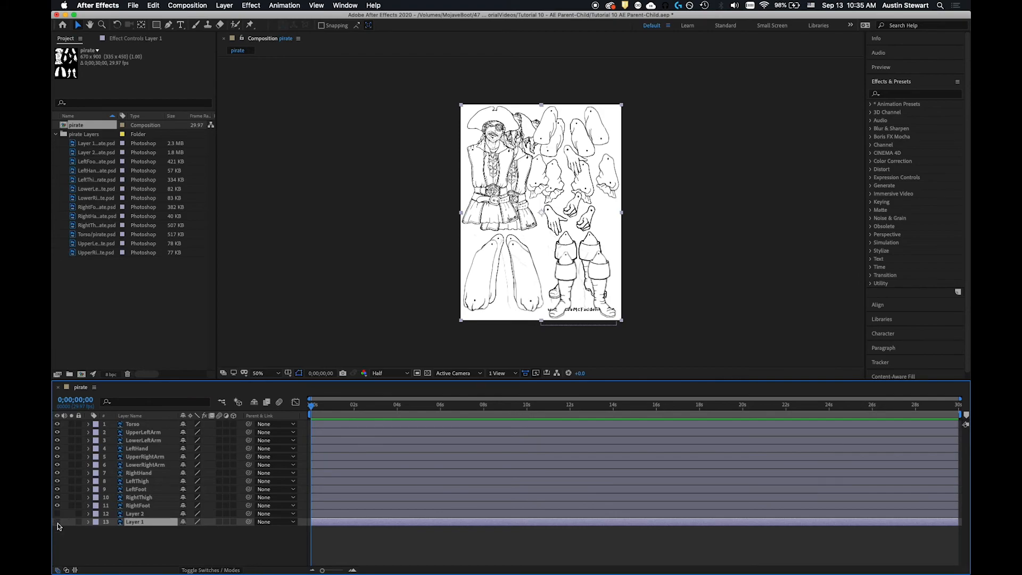
{"action": "left_click", "coordinate": [57, 522]}
{"action": "left_click", "coordinate": [57, 514]}
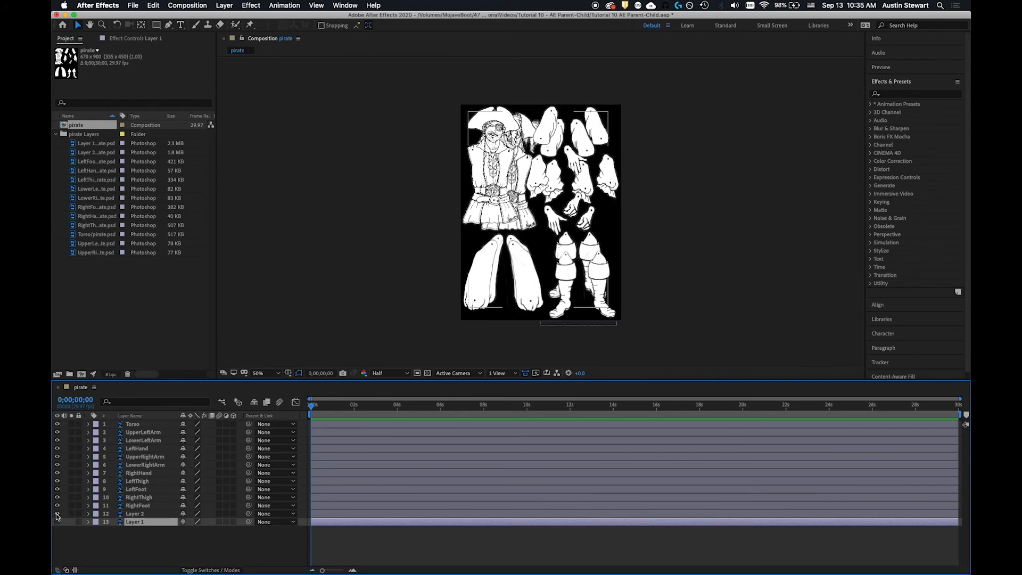
{"action": "left_click", "coordinate": [57, 514]}
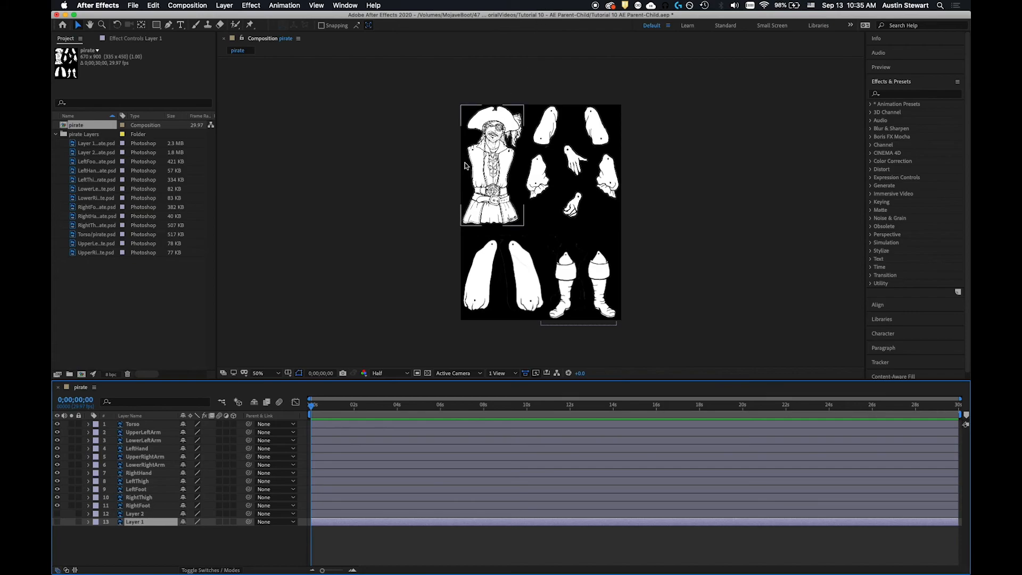
{"action": "left_click", "coordinate": [142, 515], "text": "shift"}
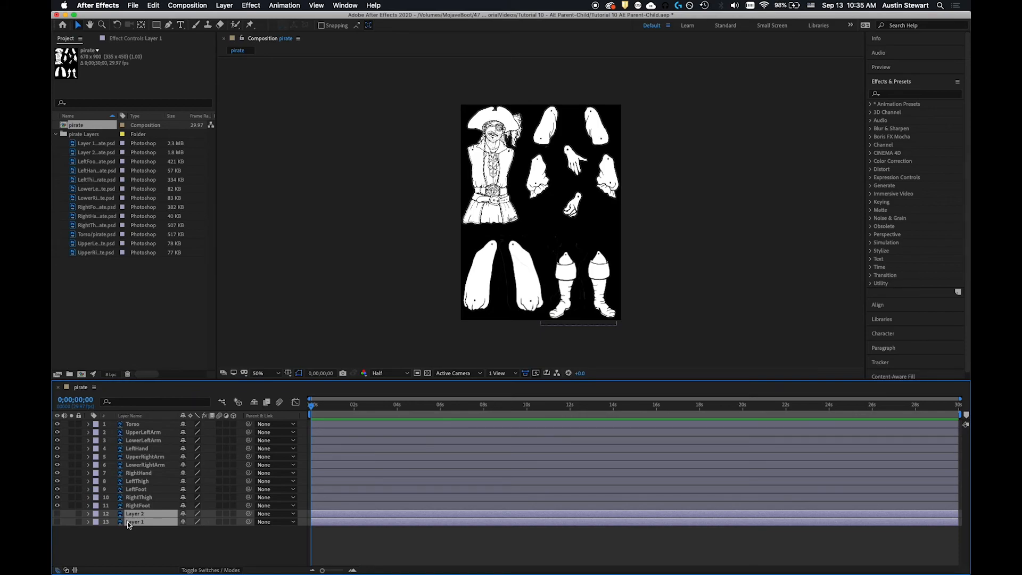
{"action": "key", "text": "Delete"}
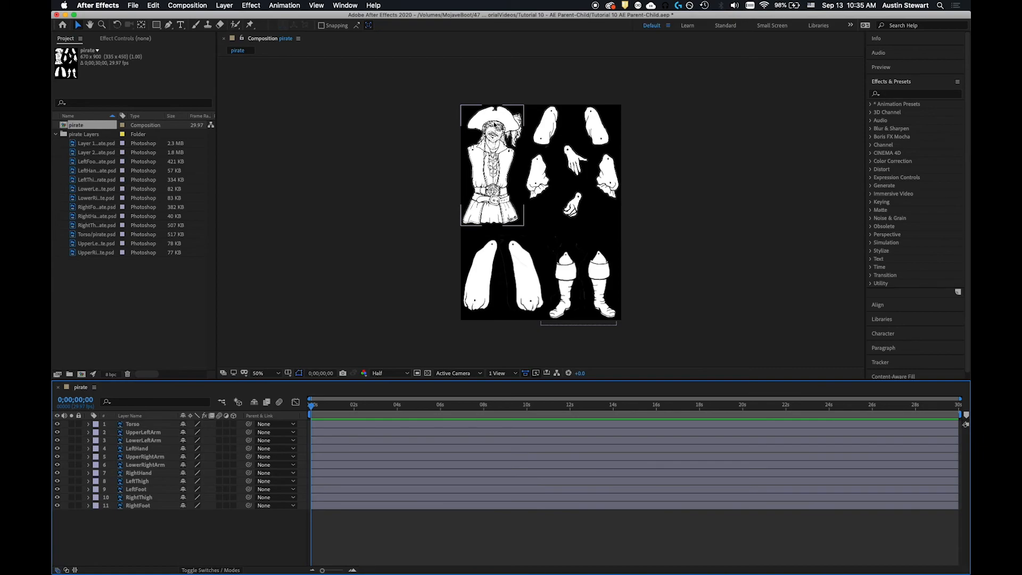
Move the UpperLeftArm and LowerLeftArm pieces out of the way and place the torso at the top centre of the composition
{"action": "left_click", "coordinate": [495, 150]}
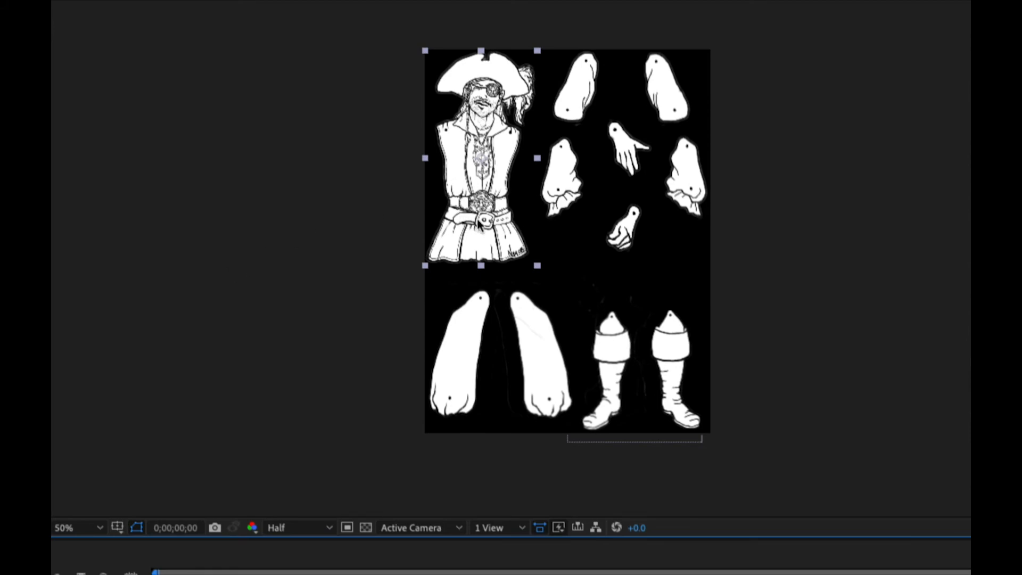
{"action": "left_click_drag", "start_coordinate": [569, 180], "coordinate": [568, 280]}
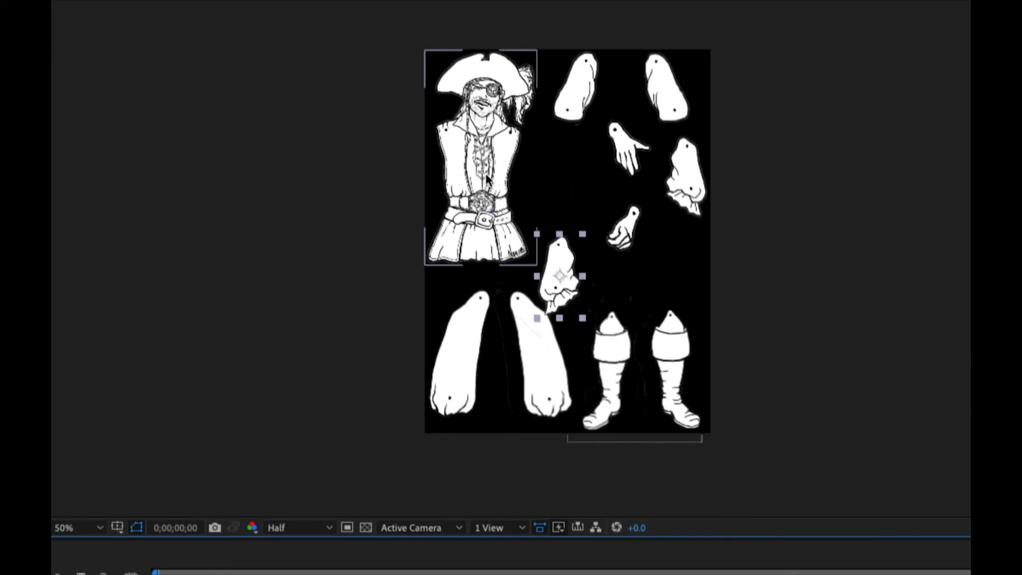
{"action": "left_click_drag", "start_coordinate": [574, 92], "coordinate": [614, 284]}
{"action": "left_click_drag", "start_coordinate": [482, 160], "coordinate": [559, 159]}
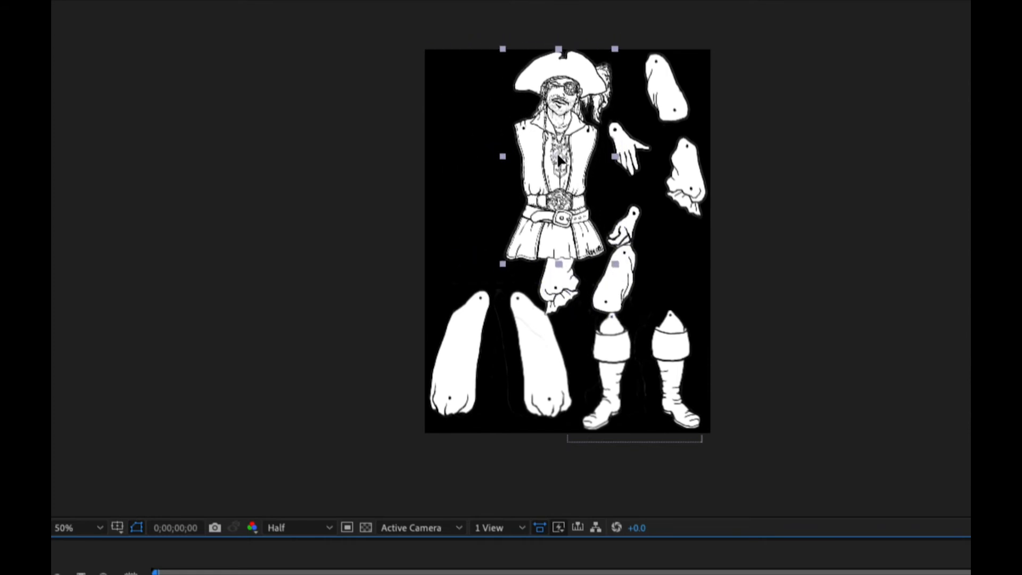
Arrange the upper arm, lower arm and open hand in a descending line along the torso's left side in the view
{"action": "left_click_drag", "start_coordinate": [558, 301], "coordinate": [458, 244]}
{"action": "left_click_drag", "start_coordinate": [607, 254], "coordinate": [491, 149]}
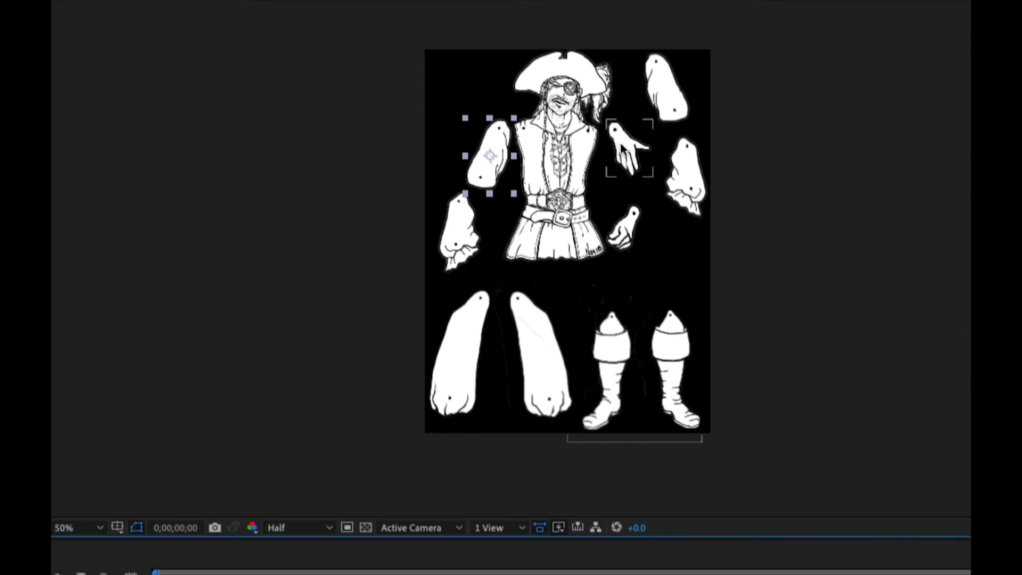
{"action": "left_click_drag", "start_coordinate": [628, 151], "coordinate": [475, 271]}
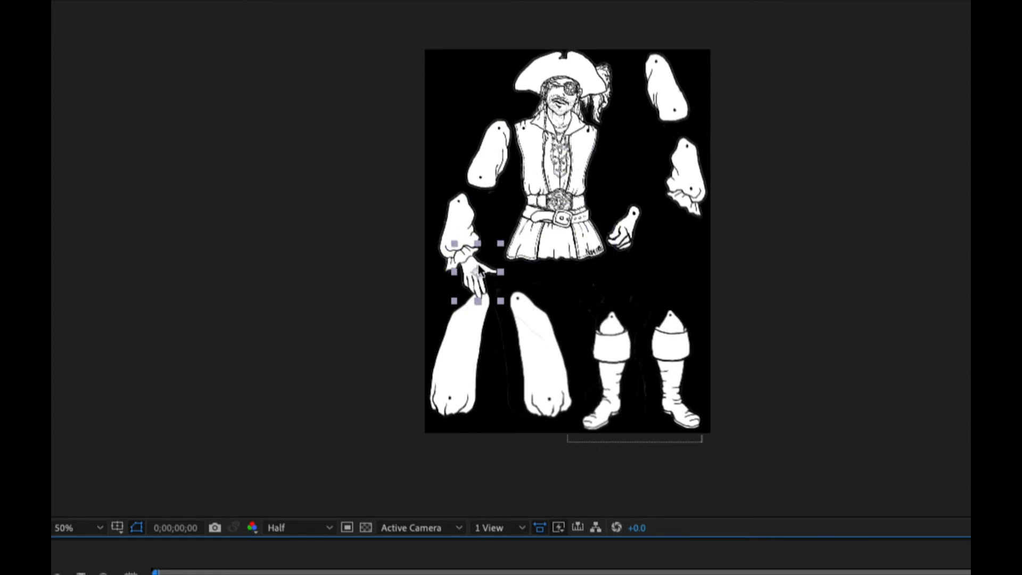
{"action": "mouse_move", "coordinate": [475, 271]}
{"action": "left_mouse_down"}
{"action": "mouse_move", "coordinate": [493, 288]}
{"action": "mouse_move", "coordinate": [491, 276]}
{"action": "left_mouse_up"}
{"action": "left_click_drag", "start_coordinate": [458, 229], "coordinate": [458, 190]}
{"action": "left_click_drag", "start_coordinate": [495, 140], "coordinate": [488, 120]}
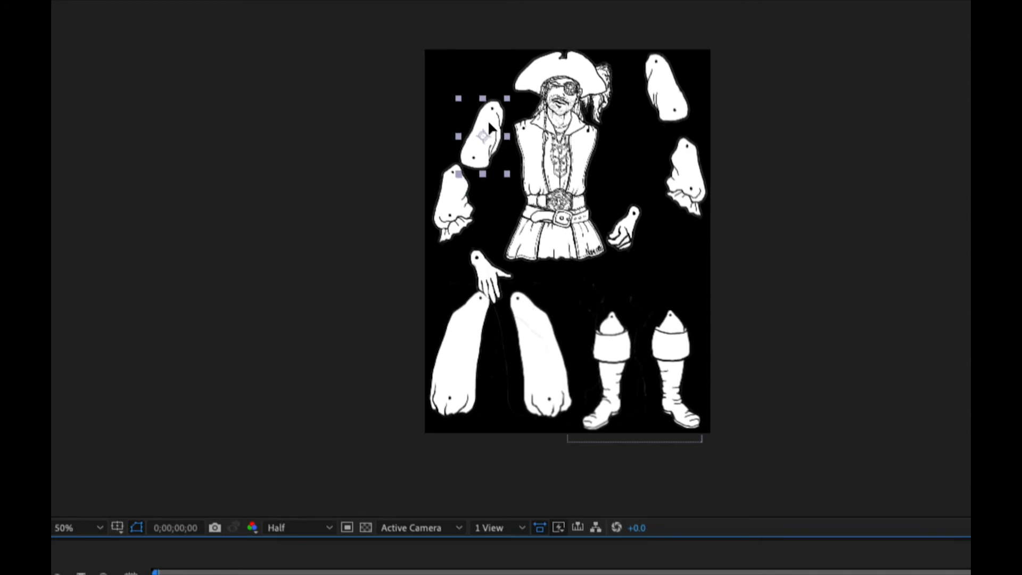
{"action": "left_click_drag", "start_coordinate": [468, 205], "coordinate": [462, 197]}
{"action": "left_click_drag", "start_coordinate": [489, 271], "coordinate": [463, 245]}
Arrange the closed hand, lower arm and upper arm in a matching line along the torso's right side in the view
{"action": "left_click_drag", "start_coordinate": [632, 224], "coordinate": [651, 244]}
{"action": "left_click_drag", "start_coordinate": [688, 163], "coordinate": [672, 192]}
{"action": "left_click", "coordinate": [666, 91]}
{"action": "left_click_drag", "start_coordinate": [667, 90], "coordinate": [654, 123]}
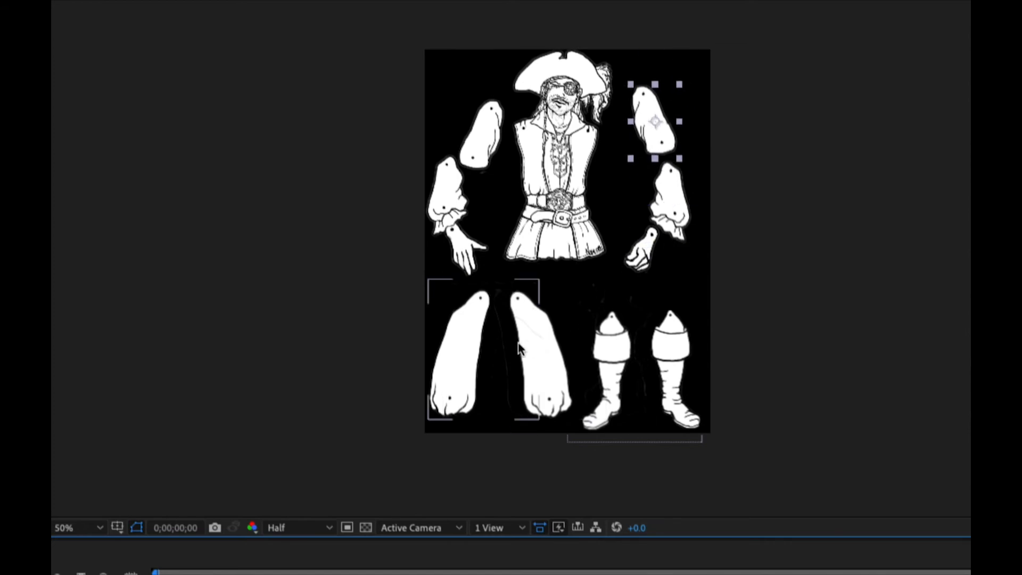
Place the two thighs beneath the torso and put one boot below each thigh, leaving the joint dots exposed
{"action": "left_click_drag", "start_coordinate": [490, 352], "coordinate": [521, 310]}
{"action": "left_click_drag", "start_coordinate": [544, 410], "coordinate": [419, 461]}
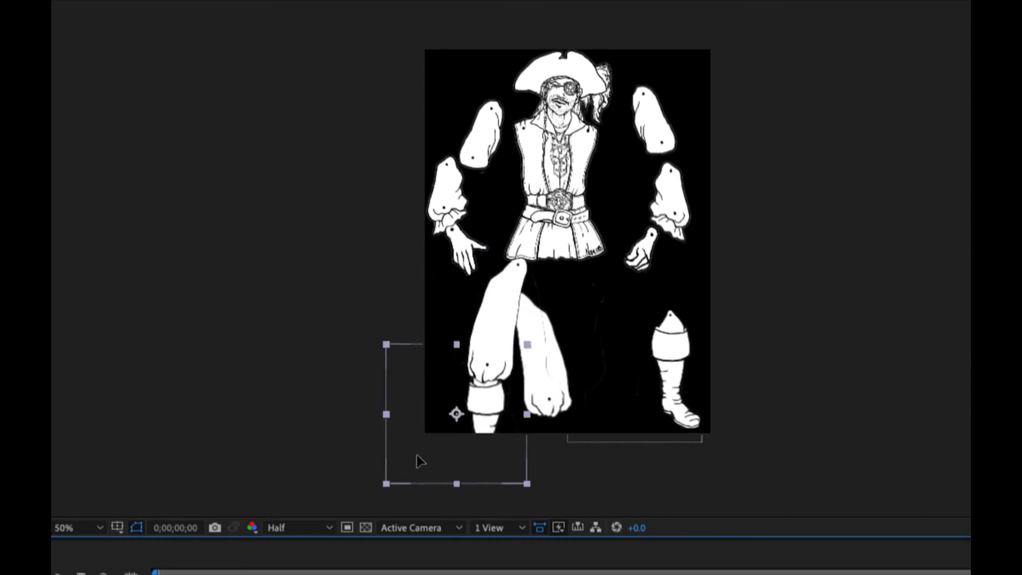
{"action": "left_click", "coordinate": [543, 338]}
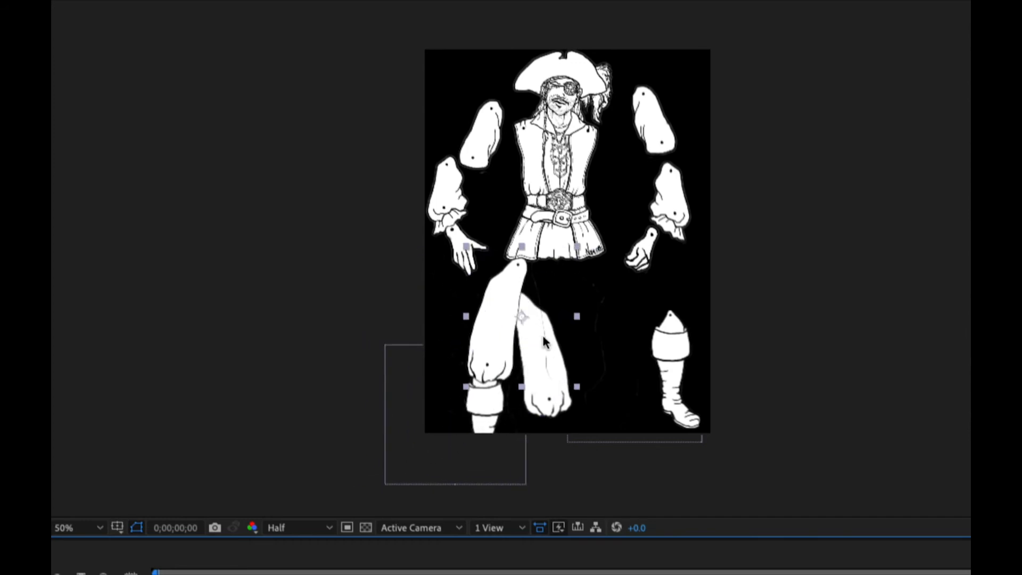
{"action": "left_click", "coordinate": [556, 402]}
{"action": "left_click_drag", "start_coordinate": [548, 398], "coordinate": [596, 343]}
{"action": "left_click", "coordinate": [684, 388]}
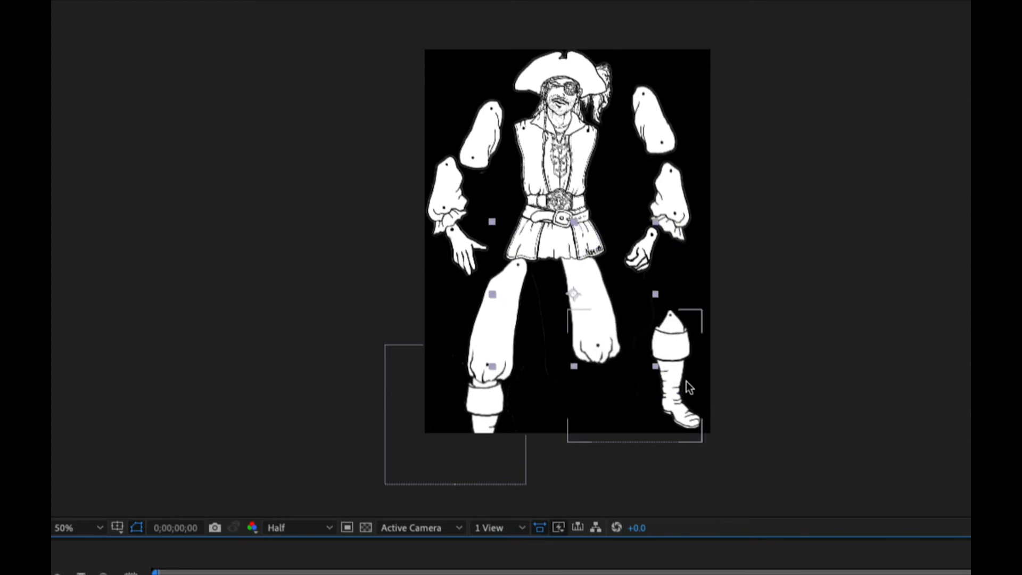
{"action": "left_click_drag", "start_coordinate": [684, 383], "coordinate": [619, 437]}
{"action": "left_click", "coordinate": [484, 408]}
{"action": "left_click_drag", "start_coordinate": [481, 414], "coordinate": [473, 432]}
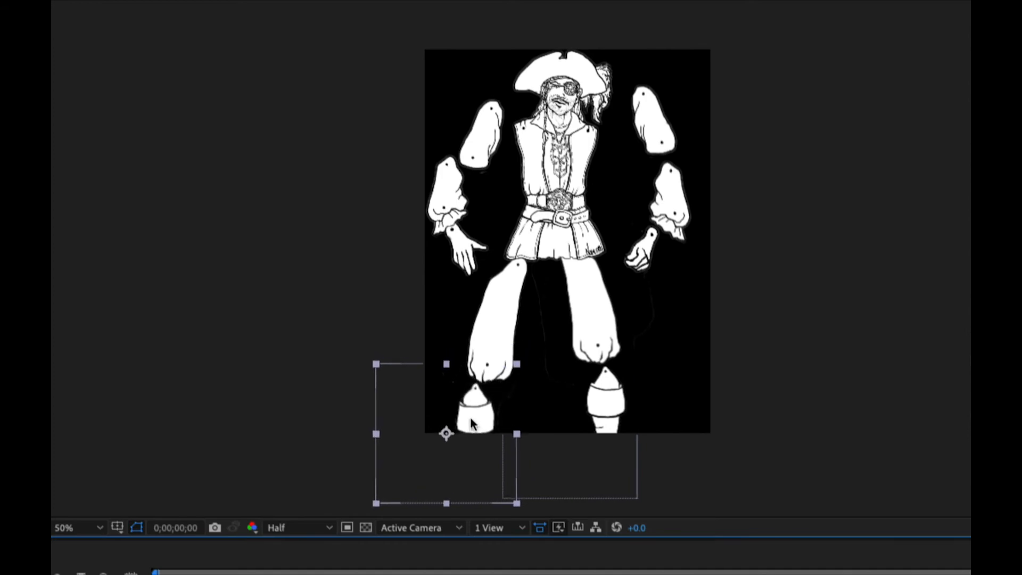
{"action": "left_click_drag", "start_coordinate": [589, 281], "coordinate": [631, 305]}
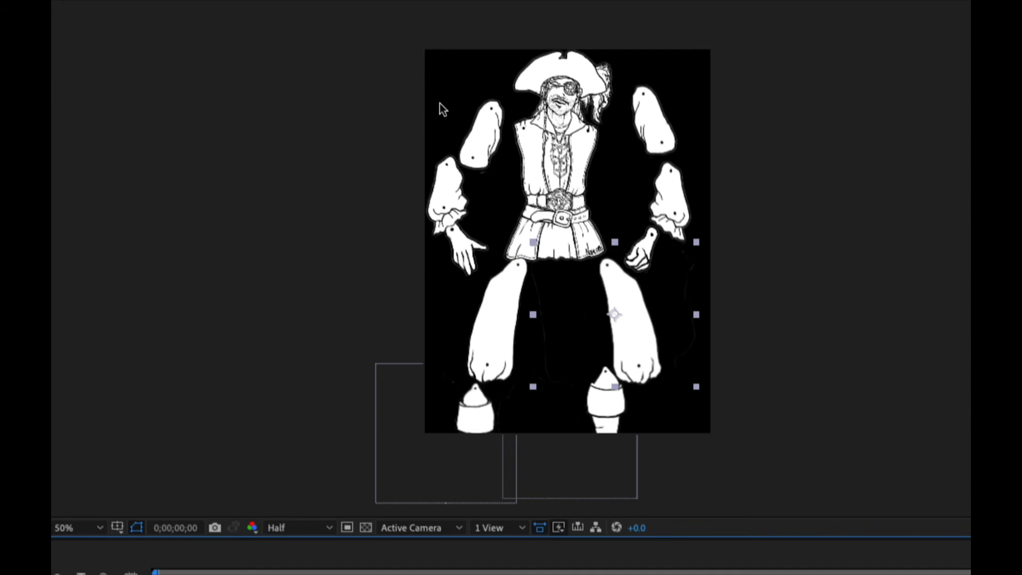
Use the Pan Behind (Anchor Point) tool to move the anchor point of each upper arm onto its shoulder joint dot
{"action": "left_click", "coordinate": [481, 145]}
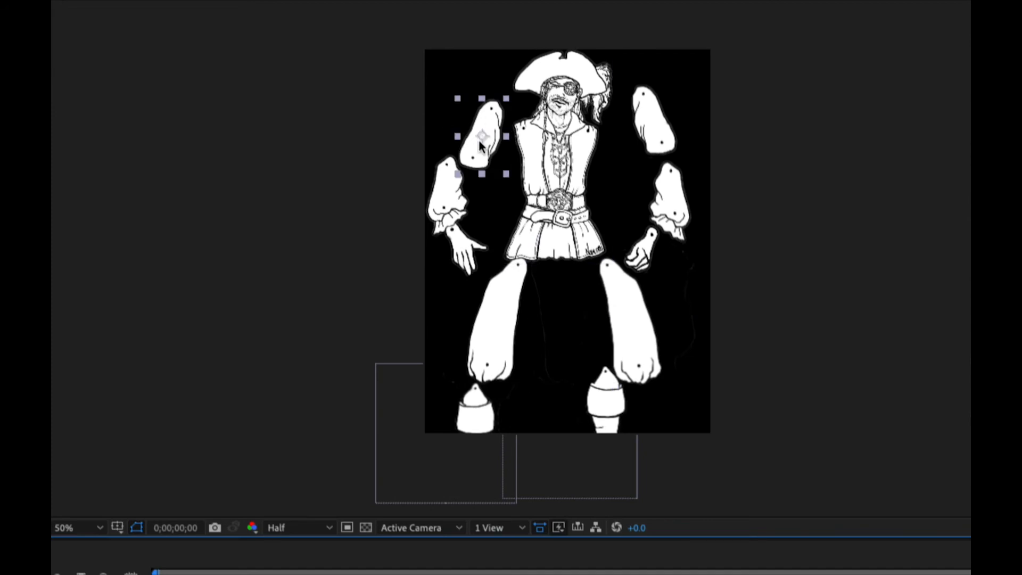
{"action": "left_click", "coordinate": [551, 181]}
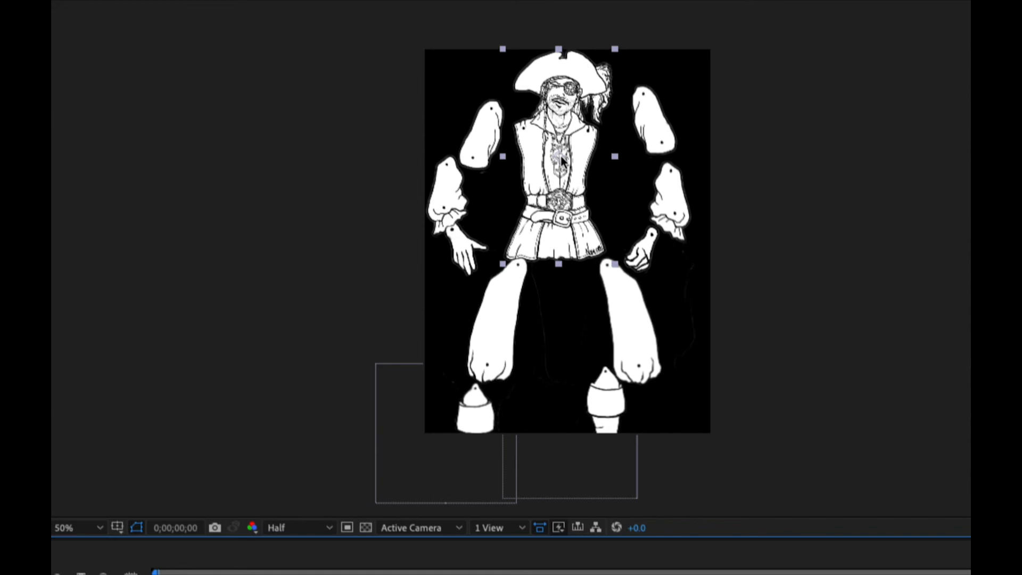
{"action": "left_click", "coordinate": [492, 135]}
{"action": "left_click", "coordinate": [641, 123]}
{"action": "left_click", "coordinate": [477, 137]}
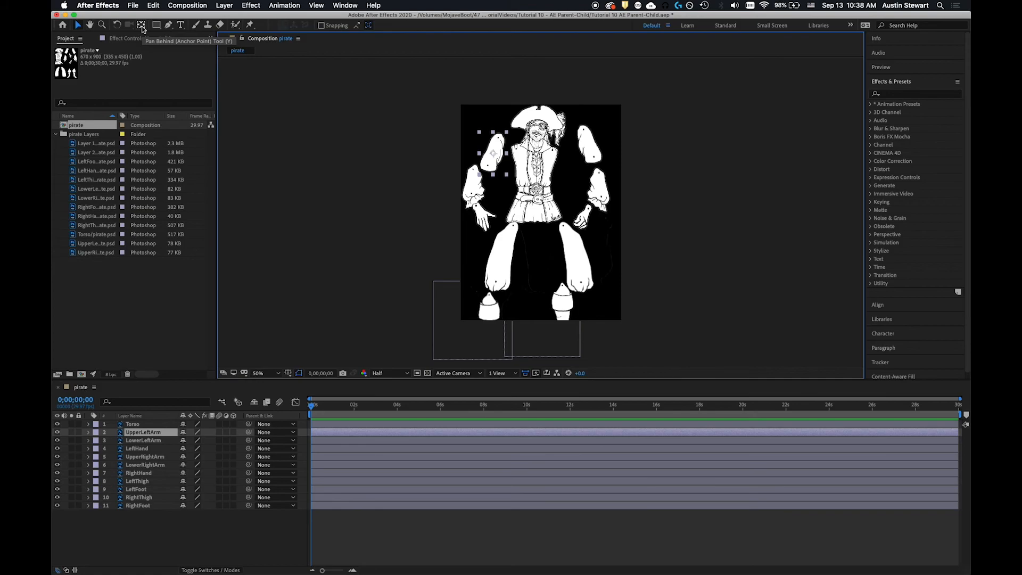
{"action": "left_click", "coordinate": [142, 26]}
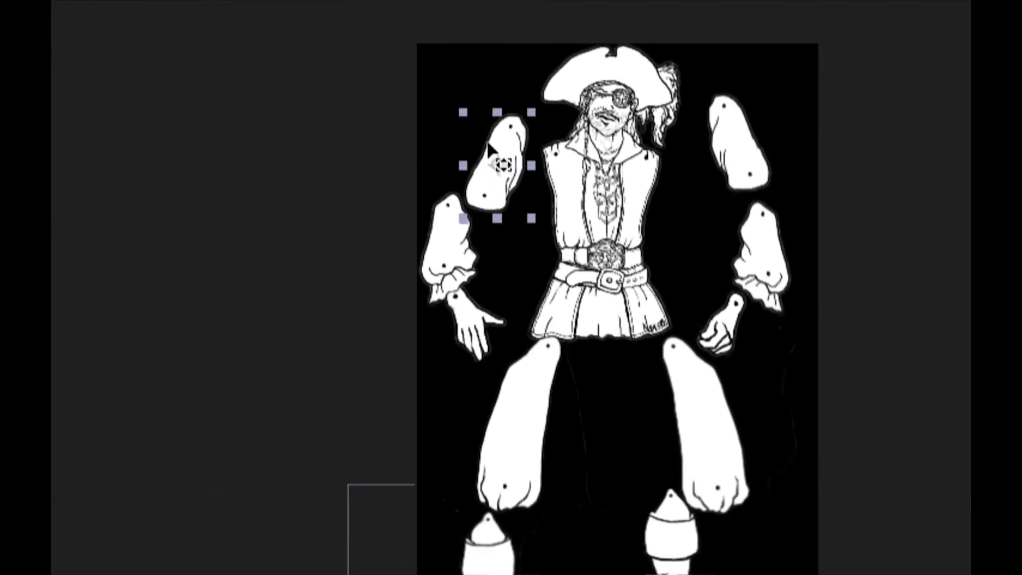
{"action": "left_click_drag", "start_coordinate": [486, 145], "coordinate": [496, 168]}
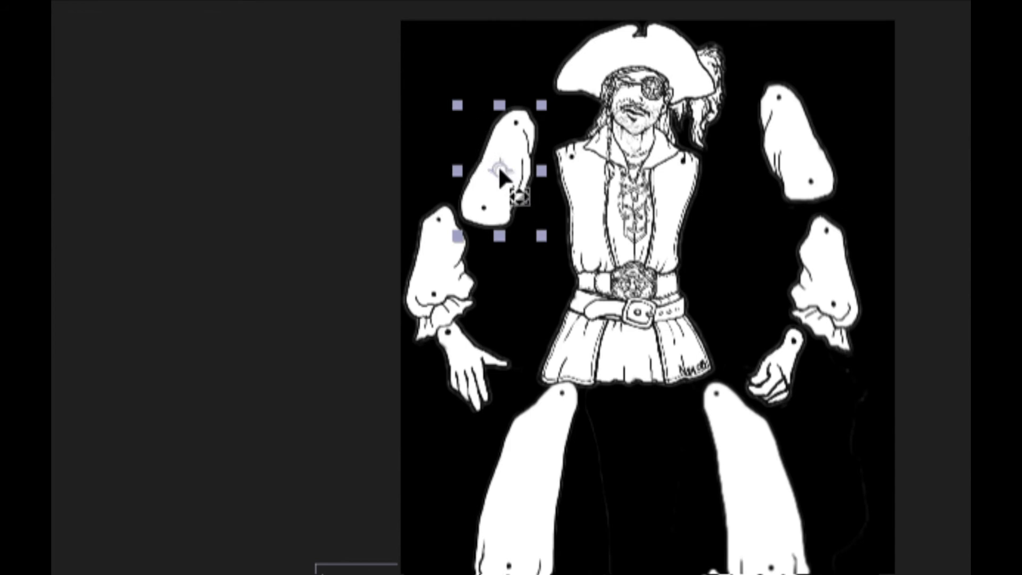
{"action": "left_click_drag", "start_coordinate": [499, 168], "coordinate": [515, 125]}
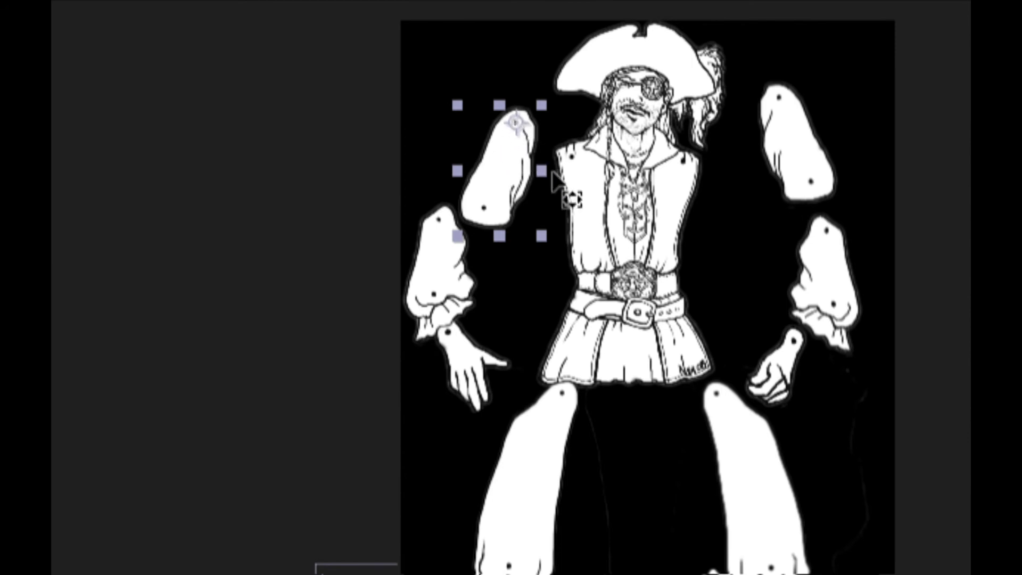
{"action": "left_click", "coordinate": [797, 148]}
{"action": "left_click_drag", "start_coordinate": [797, 150], "coordinate": [779, 102]}
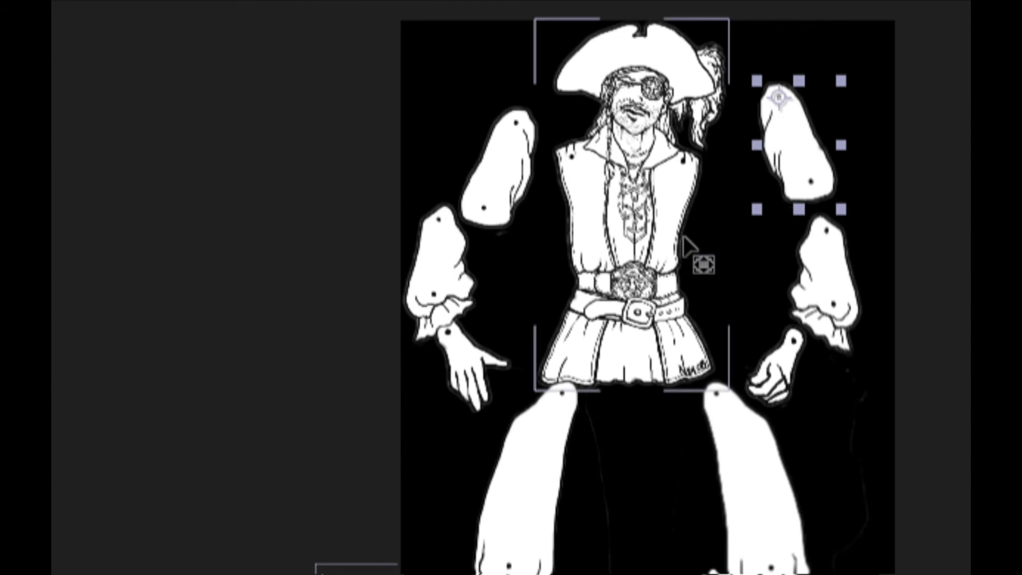
Move the anchor point of each lower arm onto its elbow joint dot with the Pan Behind tool
{"action": "left_click", "coordinate": [450, 285]}
{"action": "left_click_drag", "start_coordinate": [444, 278], "coordinate": [437, 217]}
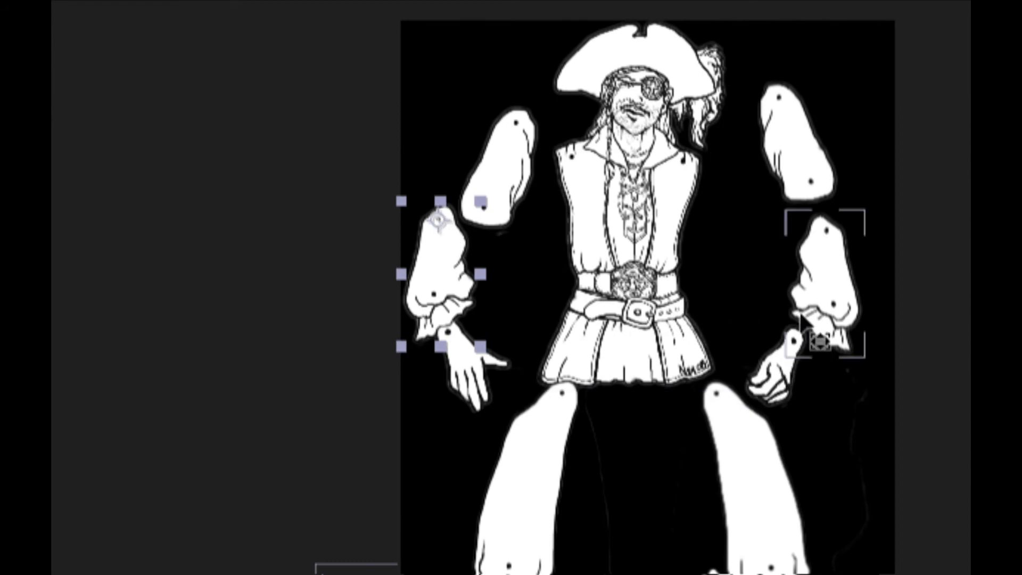
{"action": "left_click", "coordinate": [817, 288]}
{"action": "left_click_drag", "start_coordinate": [823, 279], "coordinate": [825, 233]}
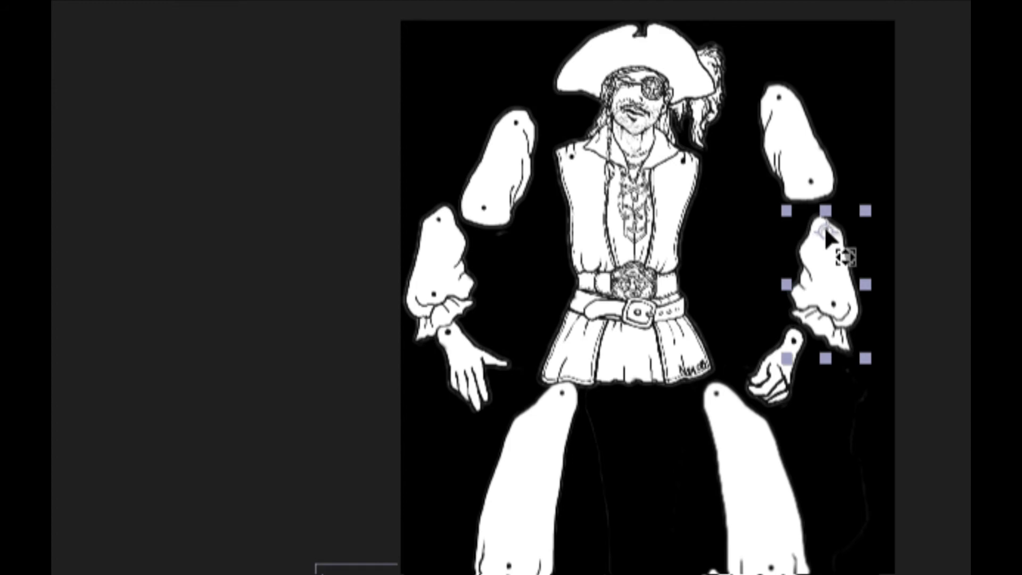
Move the anchor points of the closed hand and the open hand onto their wrist joint dots
{"action": "left_click", "coordinate": [780, 386]}
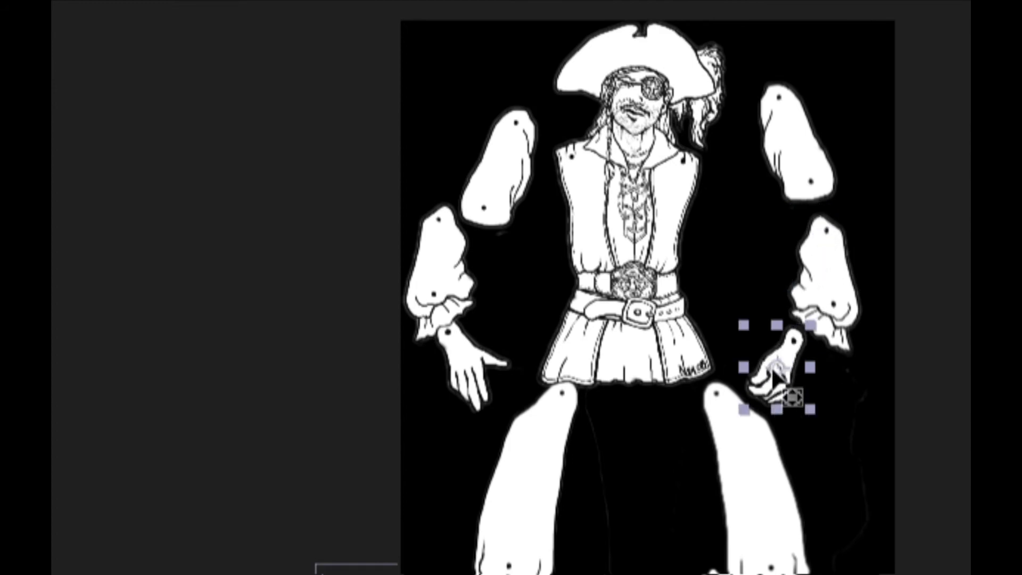
{"action": "left_click_drag", "start_coordinate": [777, 367], "coordinate": [795, 342]}
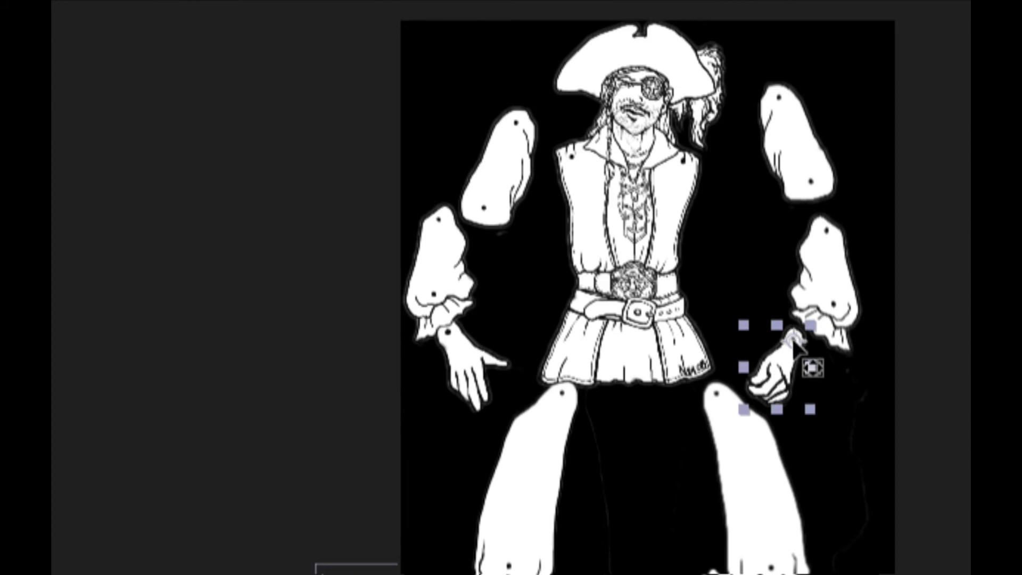
{"action": "left_click", "coordinate": [455, 359]}
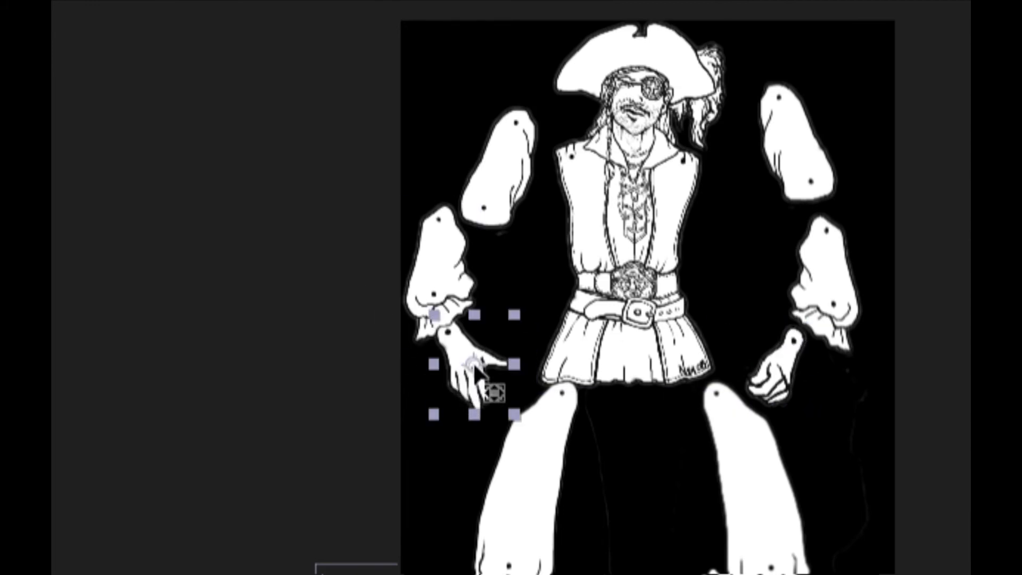
{"action": "left_click_drag", "start_coordinate": [471, 367], "coordinate": [449, 332]}
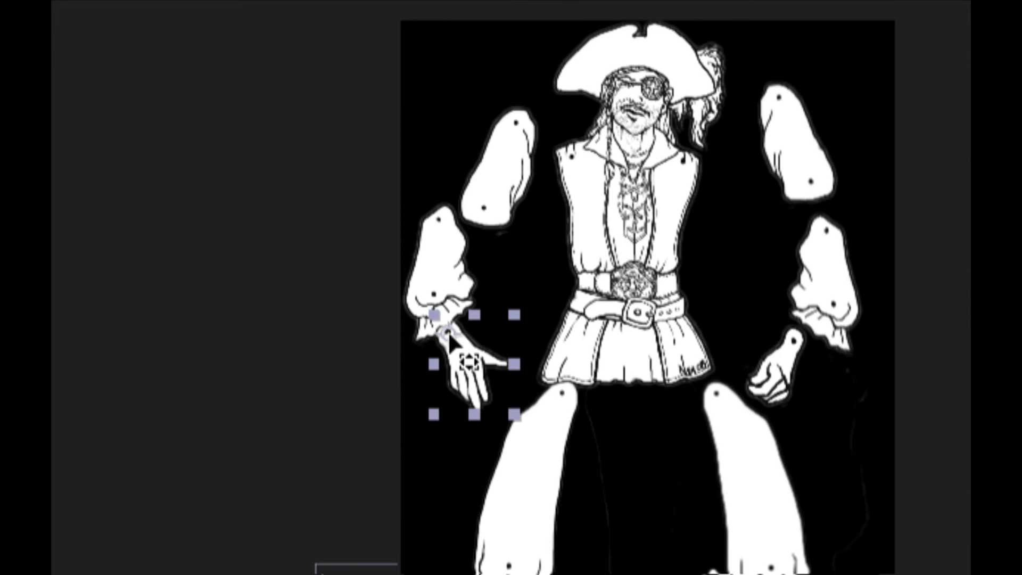
Move the anchor point of each thigh onto the hip joint dot at its upper end
{"action": "left_click", "coordinate": [543, 477]}
{"action": "left_click_drag", "start_coordinate": [567, 483], "coordinate": [564, 394]}
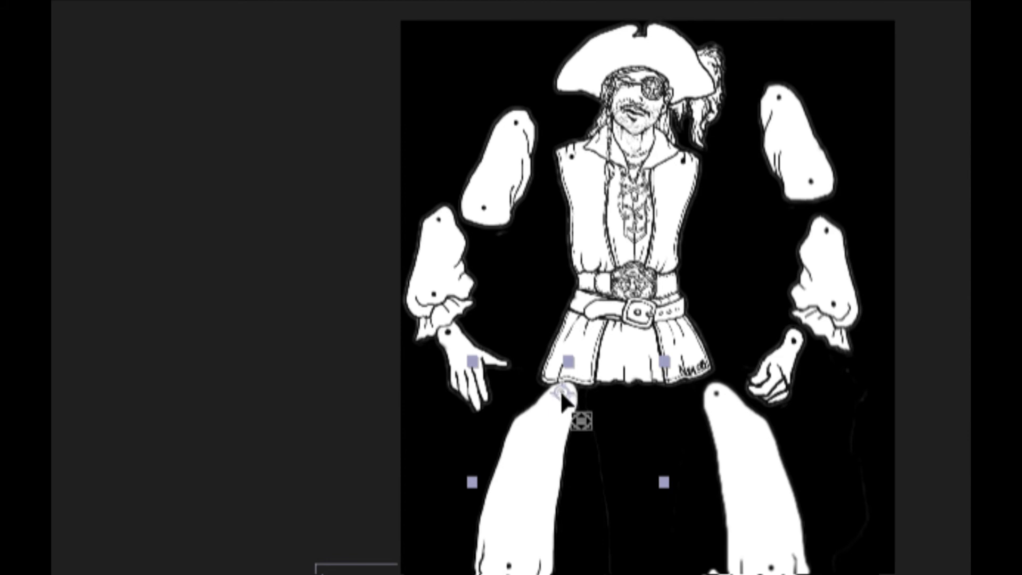
{"action": "left_click", "coordinate": [789, 477]}
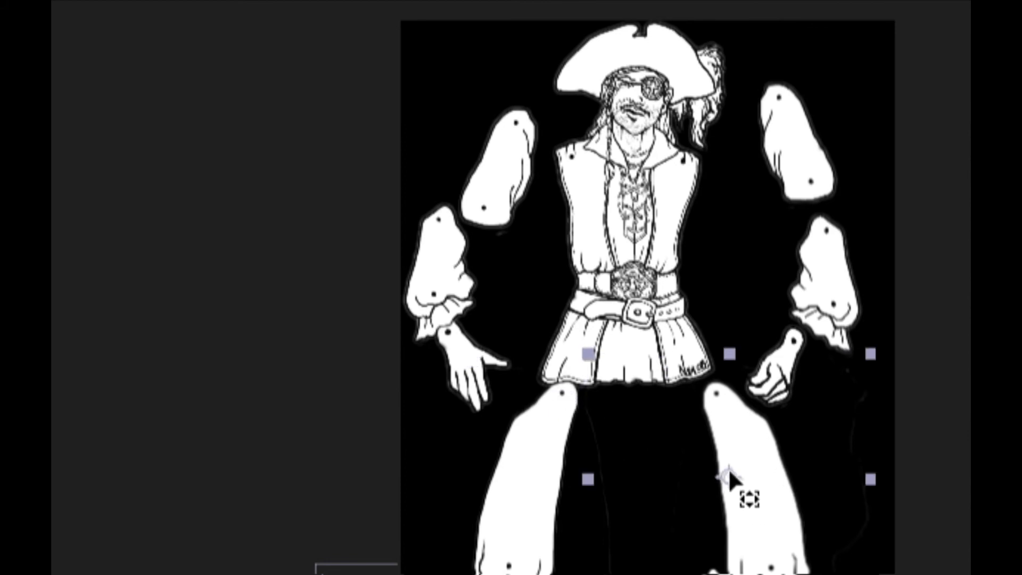
{"action": "left_click_drag", "start_coordinate": [719, 398], "coordinate": [717, 392]}
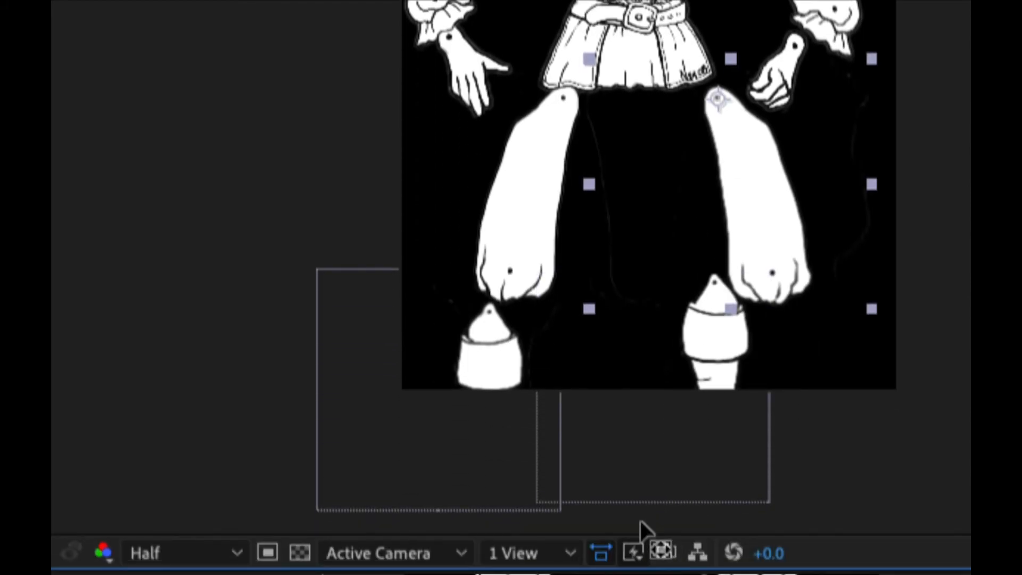
Move the anchor point of each boot layer onto the knee joint dot at the boot's tip
{"action": "left_click", "coordinate": [485, 374]}
{"action": "left_click_drag", "start_coordinate": [437, 390], "coordinate": [487, 318]}
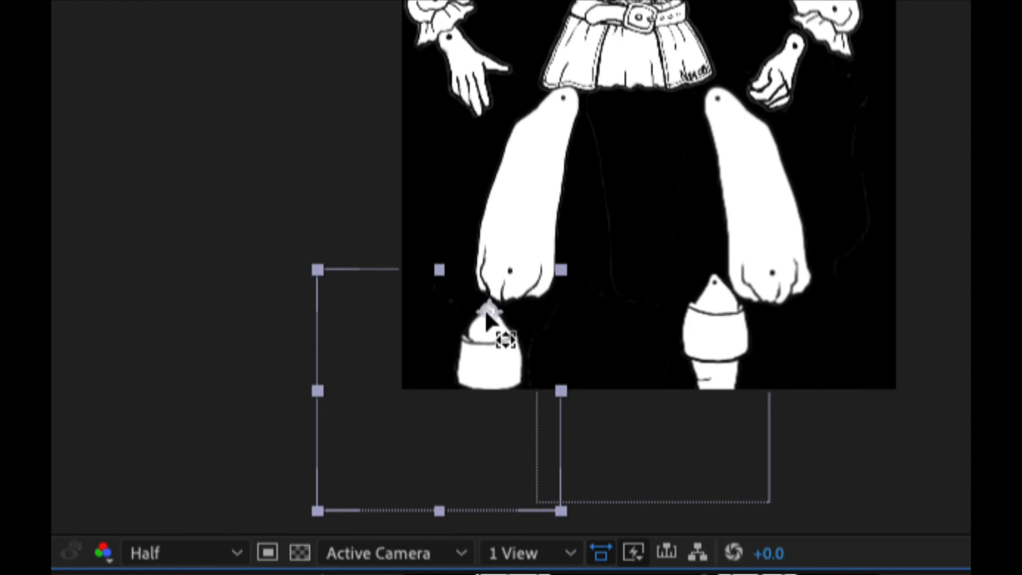
{"action": "left_click", "coordinate": [711, 354]}
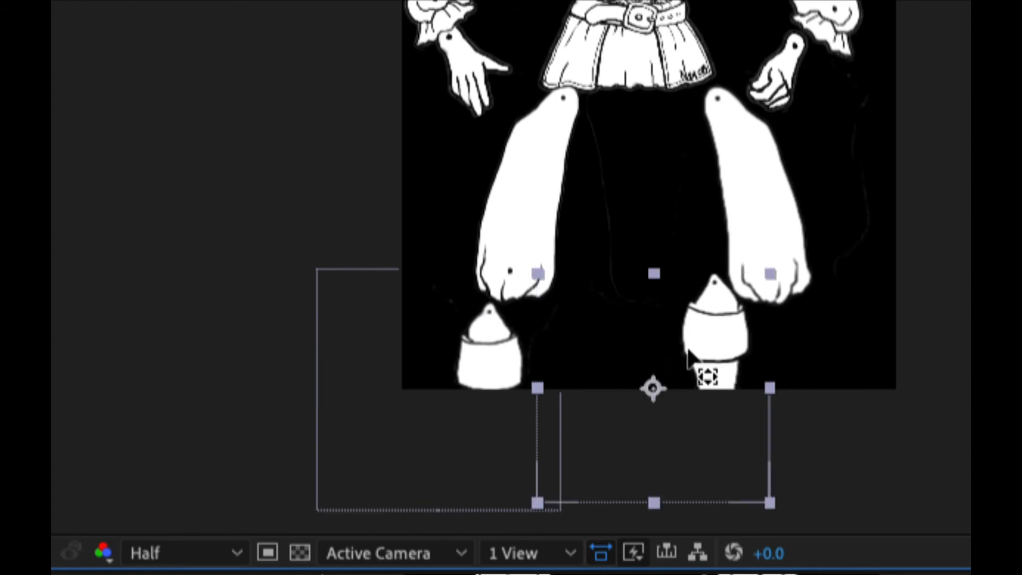
{"action": "left_click_drag", "start_coordinate": [654, 387], "coordinate": [715, 283]}
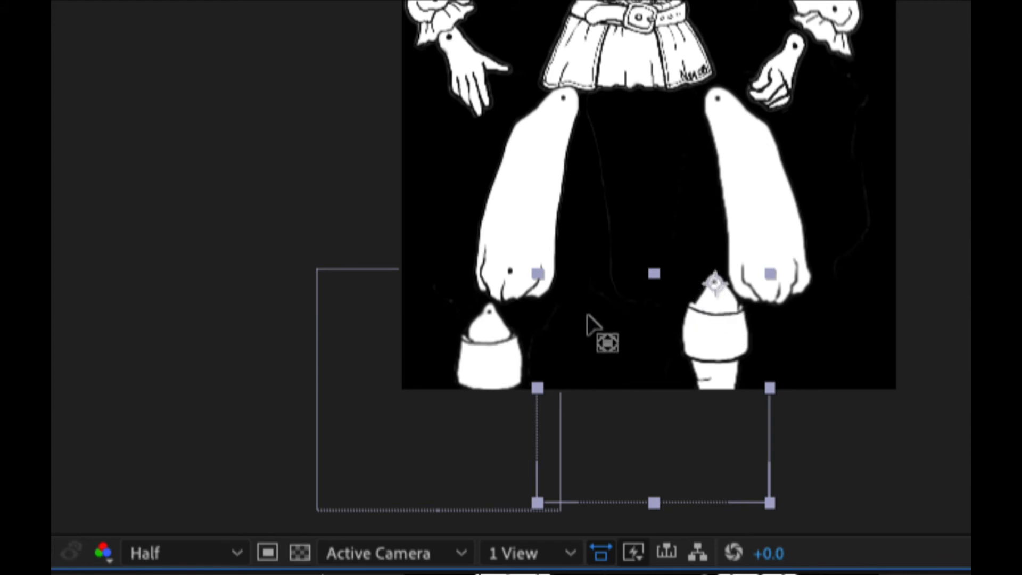
{"action": "scroll", "coordinate": [439, 322], "scroll_direction": "up", "scroll_amount": 2}
{"action": "scroll", "coordinate": [440, 322], "scroll_direction": "down", "scroll_amount": 2}
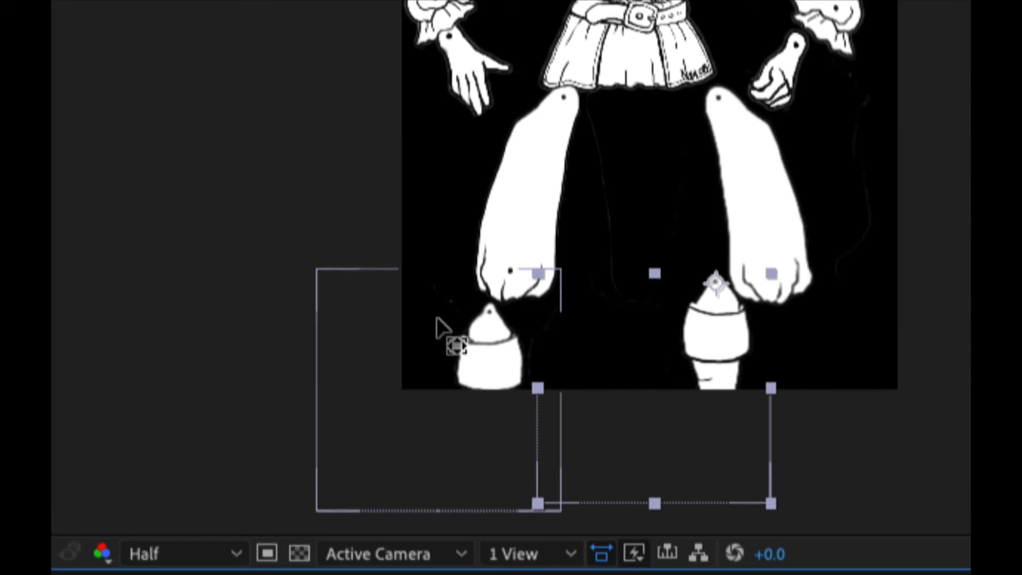
{"action": "scroll", "coordinate": [436, 319], "scroll_direction": "down", "scroll_amount": 2}
{"action": "scroll", "coordinate": [436, 319], "scroll_direction": "up", "scroll_amount": 2}
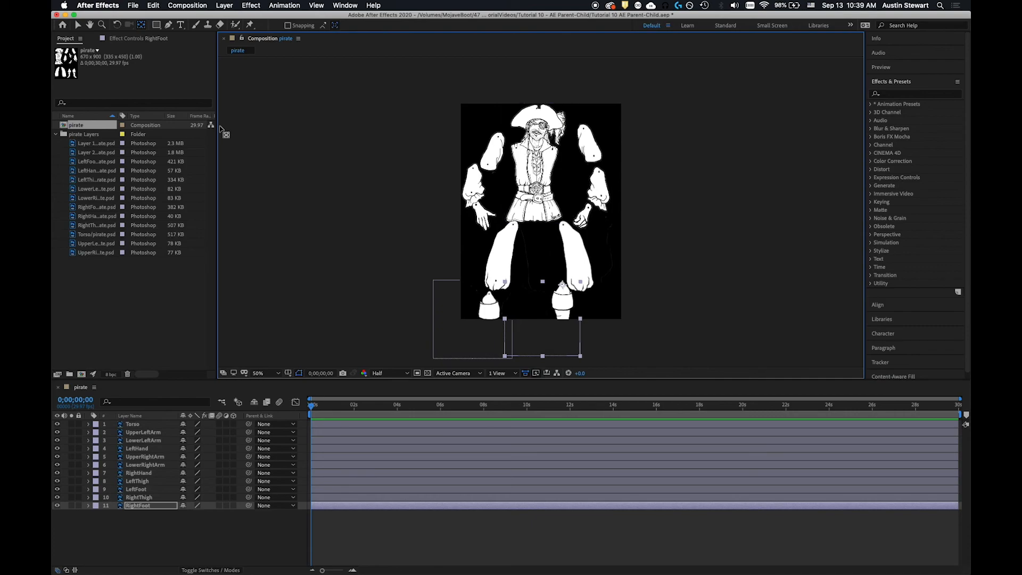
Use the Selection tool to assemble both arms on the torso, overlapping the joint dots at shoulders, elbows and wrists
{"action": "left_click", "coordinate": [78, 24]}
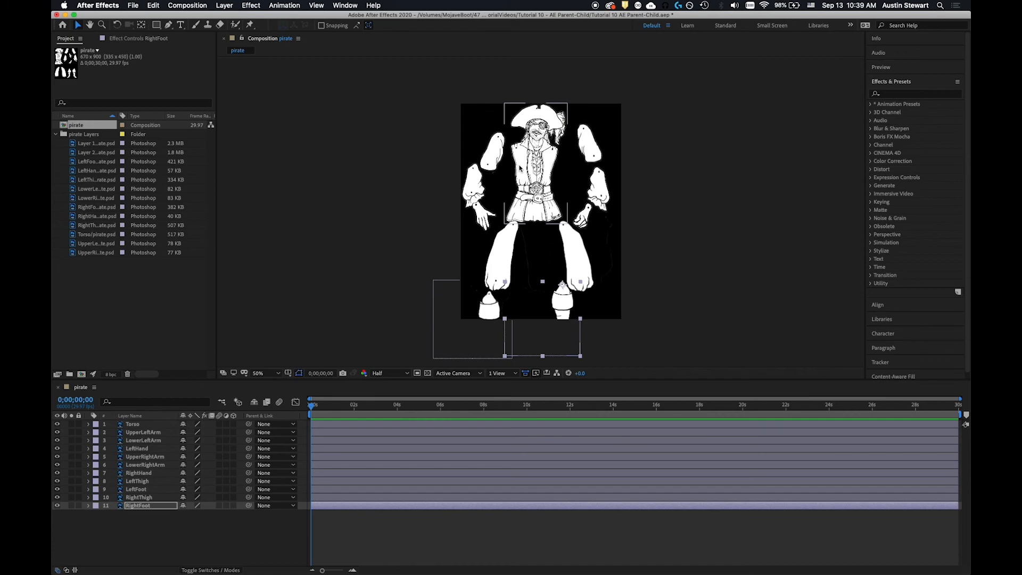
{"action": "left_click", "coordinate": [496, 153]}
{"action": "left_click_drag", "start_coordinate": [495, 154], "coordinate": [511, 212]}
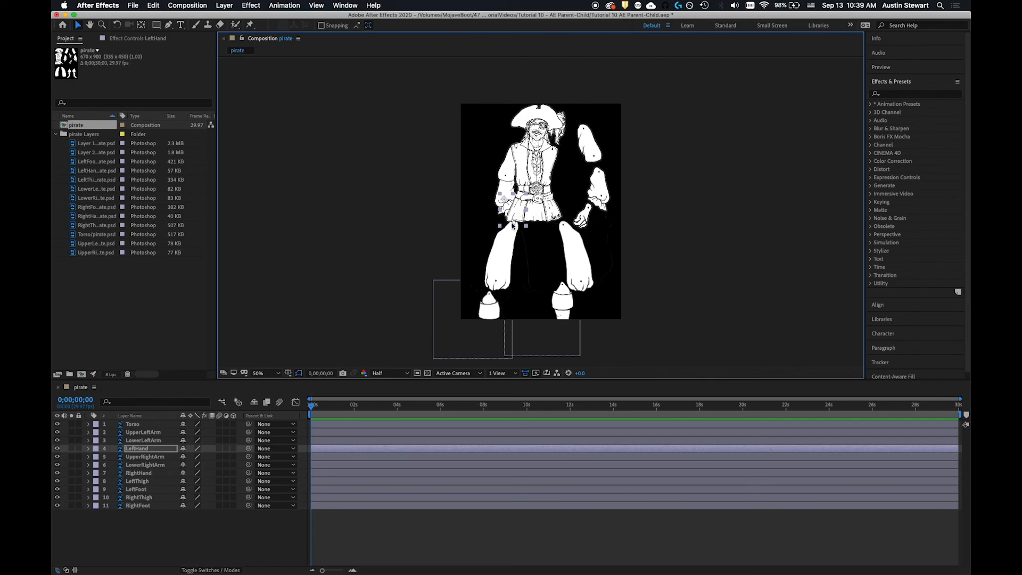
{"action": "left_click_drag", "start_coordinate": [590, 143], "coordinate": [565, 209]}
Move both thighs up under the torso's skirt so that they join the body at the hips
{"action": "left_click", "coordinate": [504, 256]}
{"action": "left_click_drag", "start_coordinate": [503, 255], "coordinate": [510, 244]}
{"action": "left_click_drag", "start_coordinate": [577, 260], "coordinate": [562, 247]}
{"action": "key", "text": "Return"}
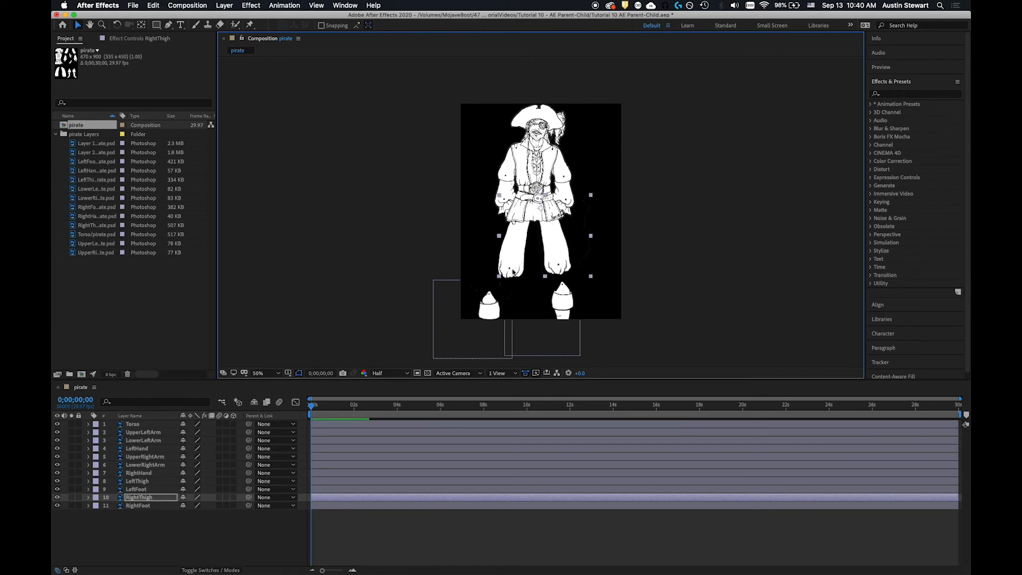
{"action": "left_click", "coordinate": [480, 257]}
{"action": "left_click", "coordinate": [511, 256]}
{"action": "key", "text": "Return"}
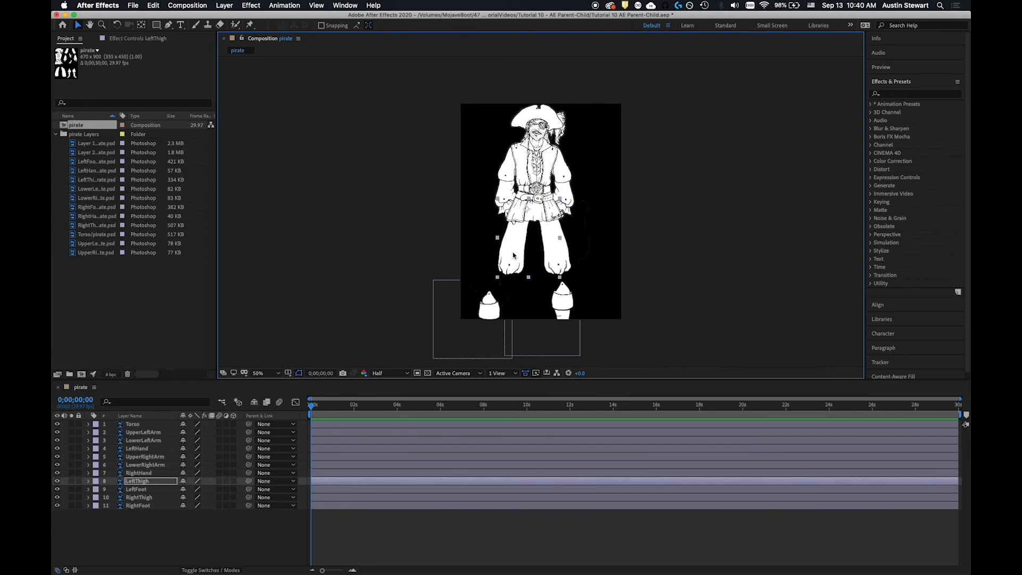
Attach the RightFoot and LeftFoot boots to their thighs, aligning each boot's anchor point with the knee dot
{"action": "left_click", "coordinate": [565, 290]}
{"action": "left_click_drag", "start_coordinate": [567, 289], "coordinate": [564, 284]}
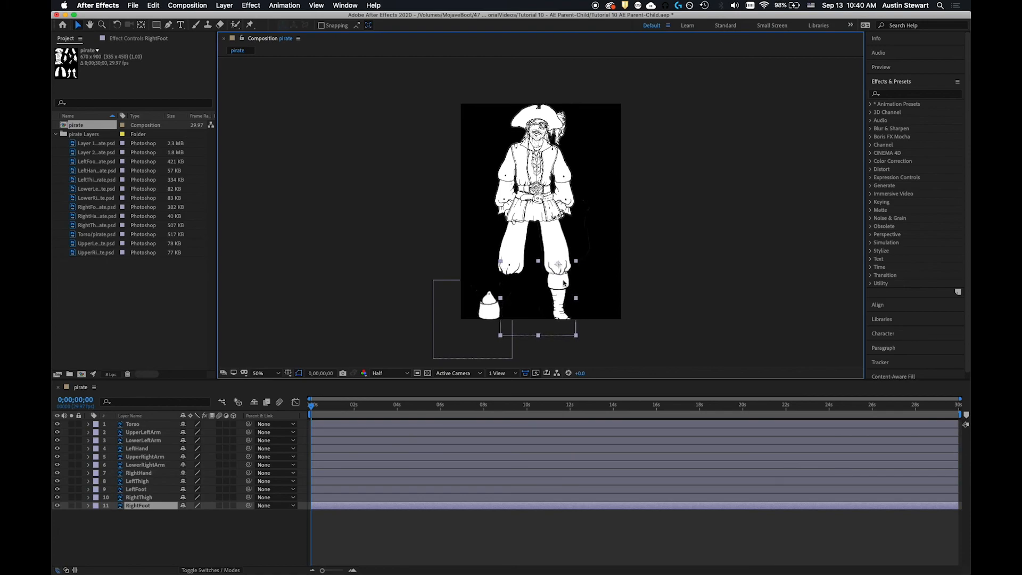
{"action": "left_click_drag", "start_coordinate": [489, 307], "coordinate": [504, 286]}
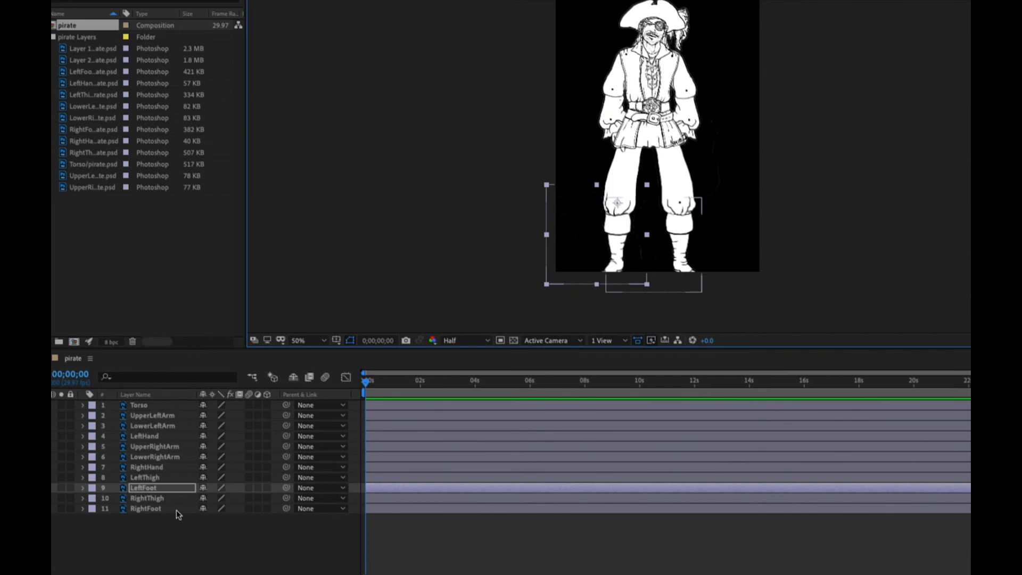
Select the thigh, foot and RightHand layers one after another to check which body part each layer name refers to
{"action": "left_click", "coordinate": [166, 478]}
{"action": "left_click", "coordinate": [167, 488]}
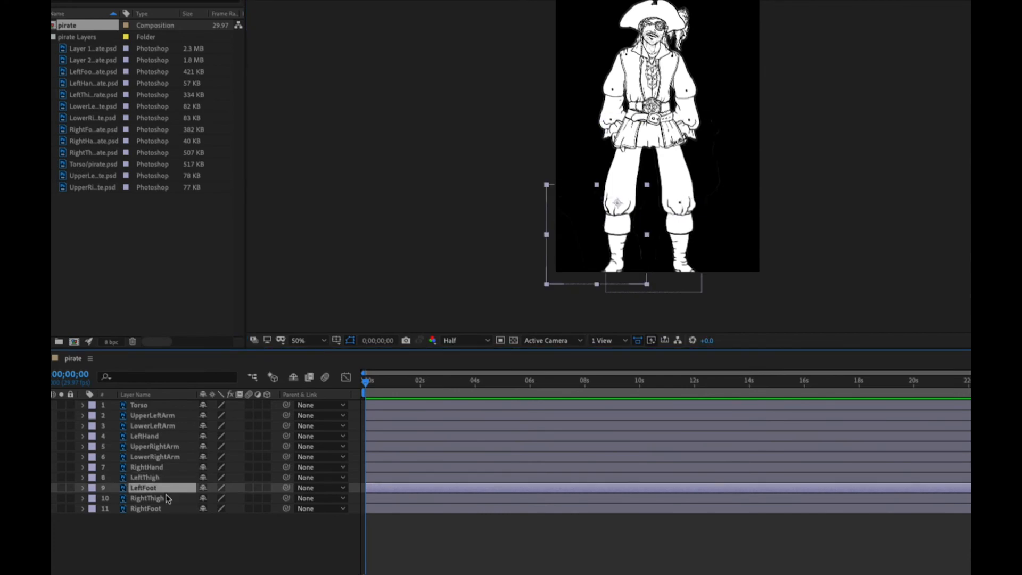
{"action": "left_click", "coordinate": [168, 508]}
{"action": "left_click", "coordinate": [169, 499]}
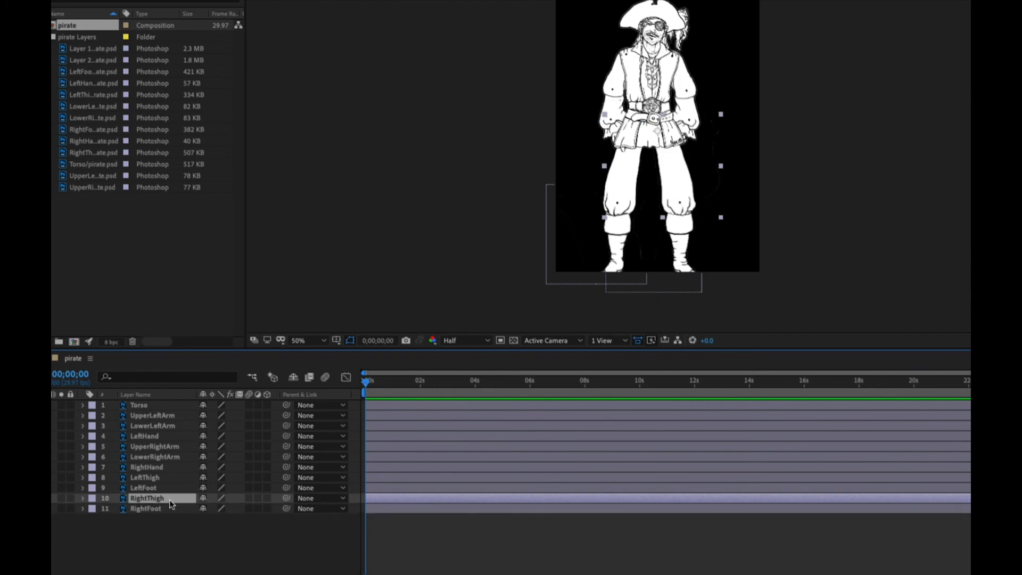
{"action": "left_click", "coordinate": [168, 477]}
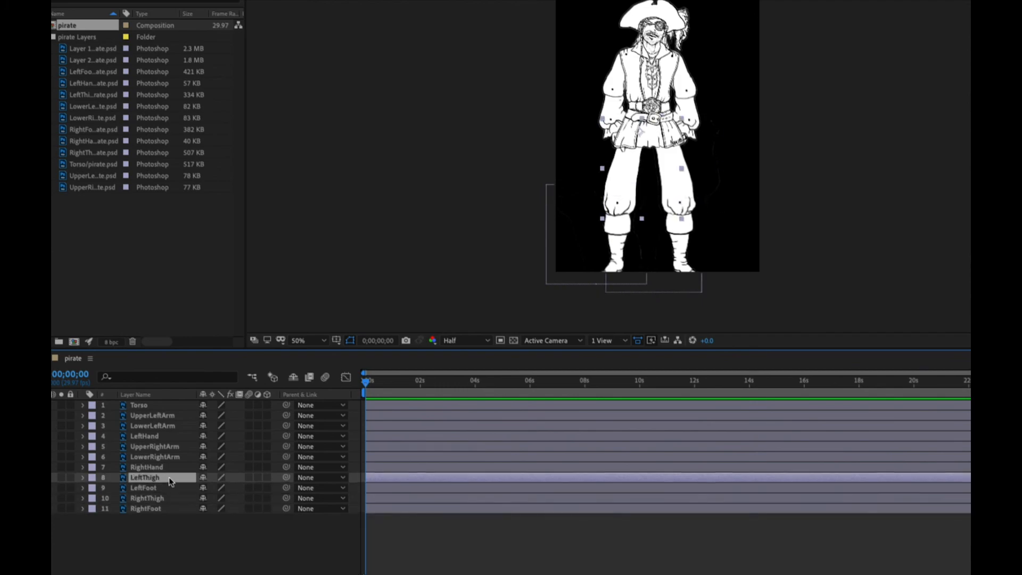
{"action": "left_click", "coordinate": [168, 487]}
{"action": "left_click", "coordinate": [171, 468]}
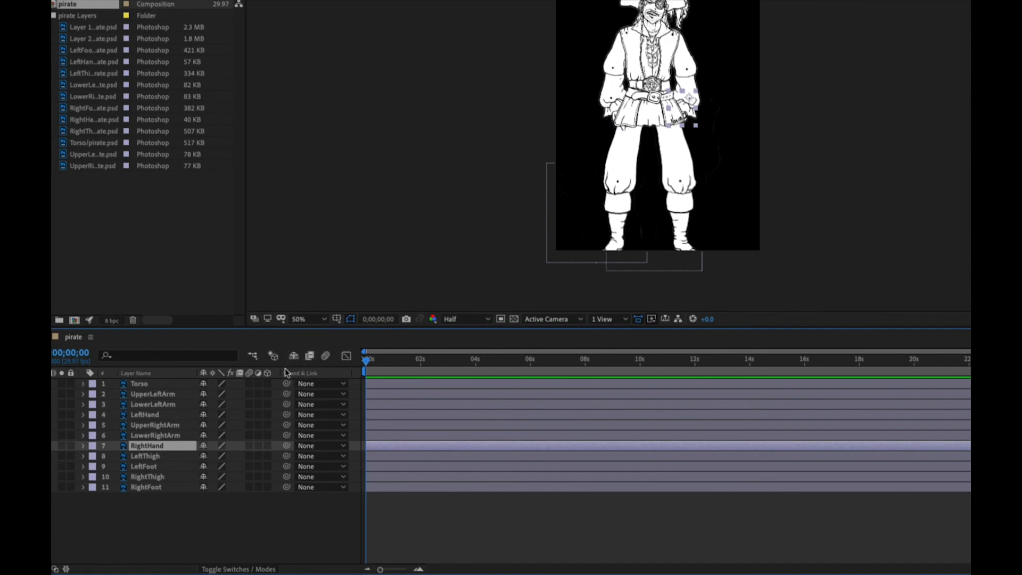
Show the Mode and TrkMat columns in the timeline, and return to the layer switches beside Parent & Link
{"action": "left_click", "coordinate": [343, 487]}
{"action": "left_click", "coordinate": [282, 505]}
{"action": "left_click", "coordinate": [246, 569]}
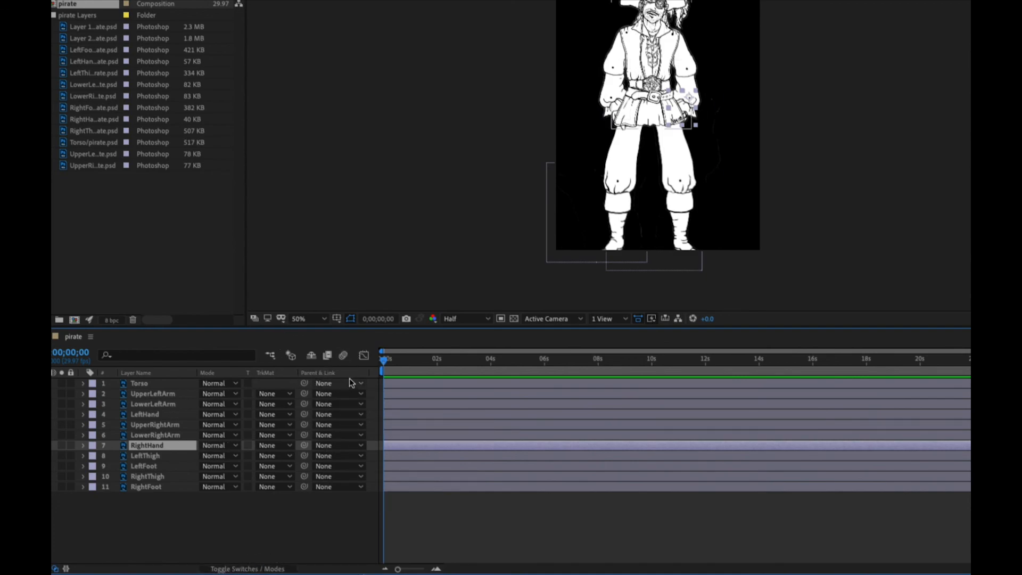
{"action": "left_click", "coordinate": [379, 425]}
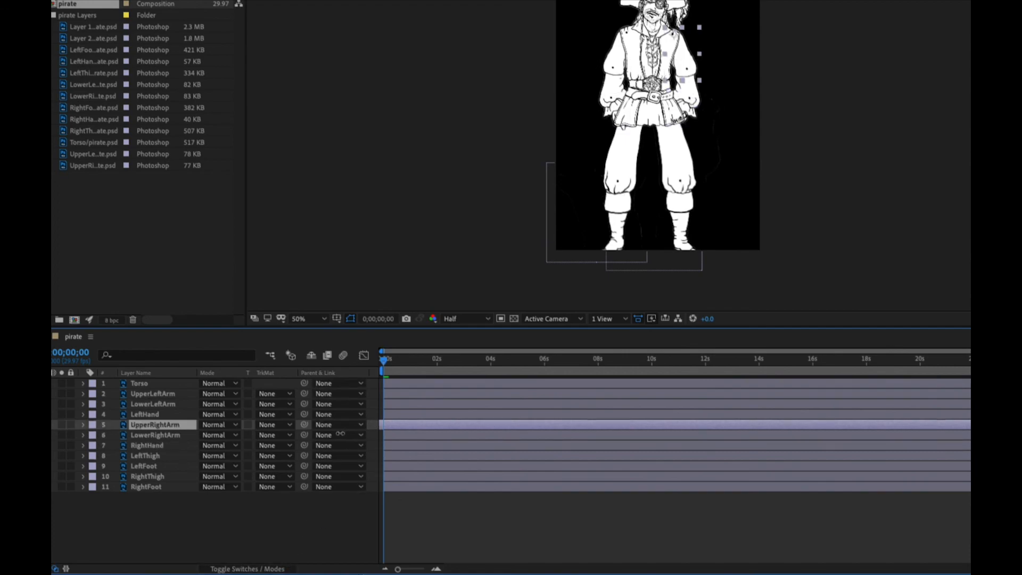
{"action": "left_click", "coordinate": [378, 455]}
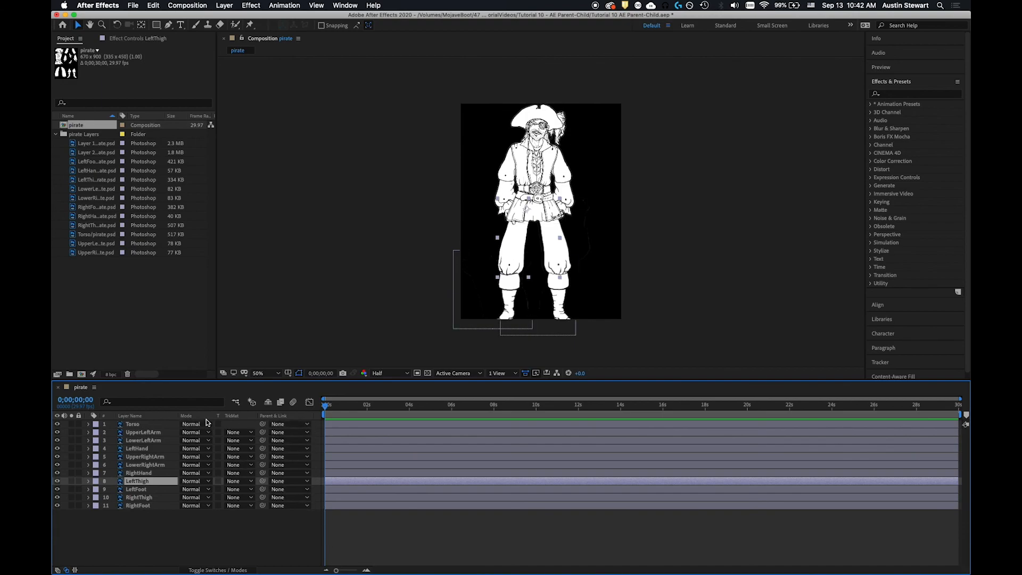
{"action": "left_click", "coordinate": [229, 570]}
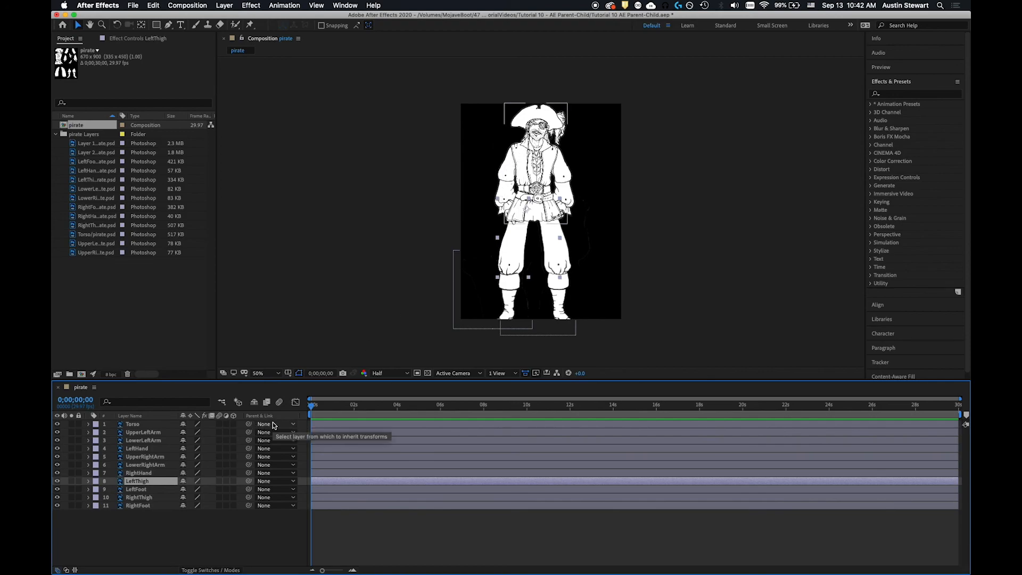
Parent the LeftHand layer to LowerLeftArm
{"action": "left_click", "coordinate": [157, 450]}
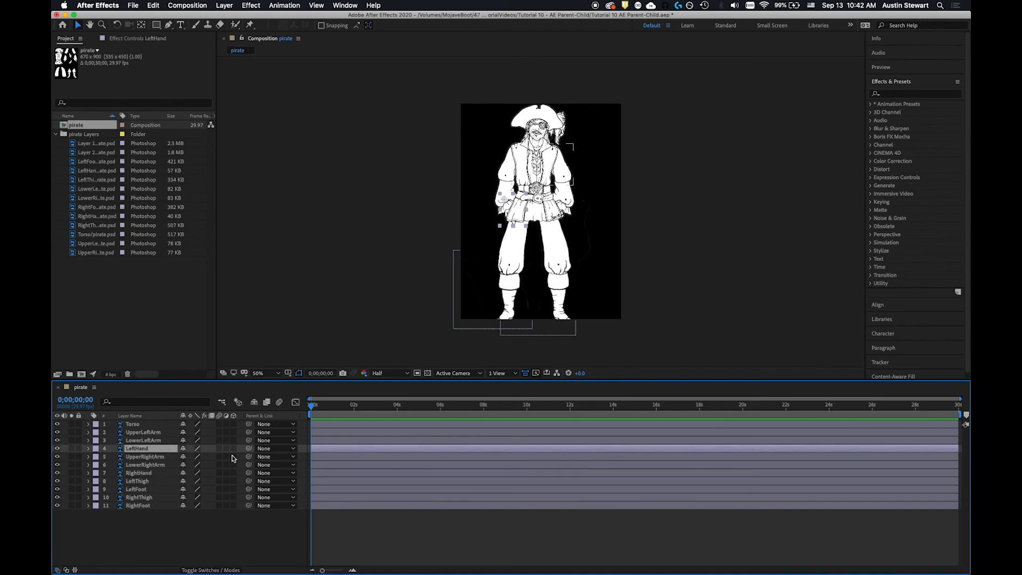
{"action": "left_click", "coordinate": [292, 450]}
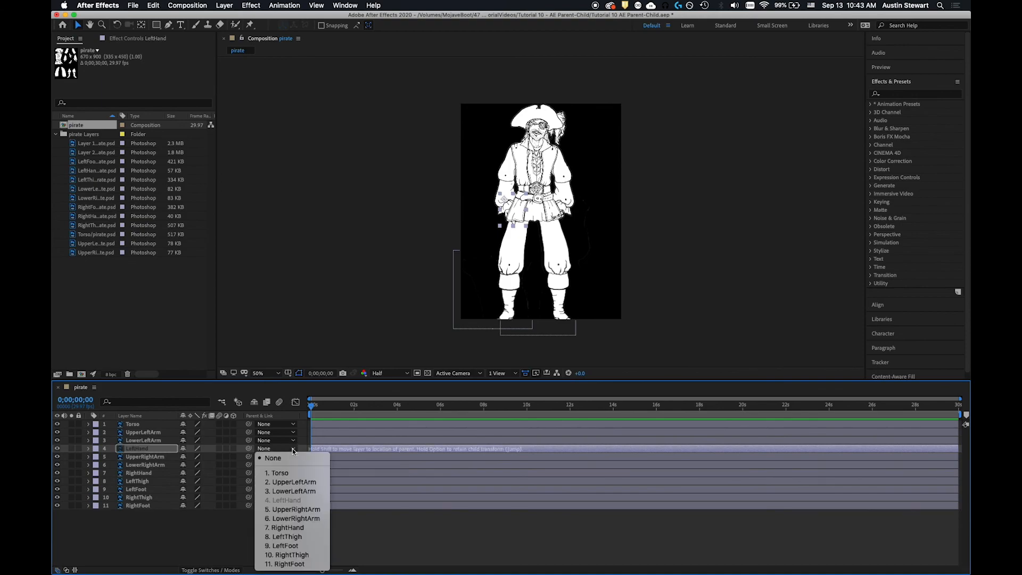
{"action": "left_click", "coordinate": [296, 492]}
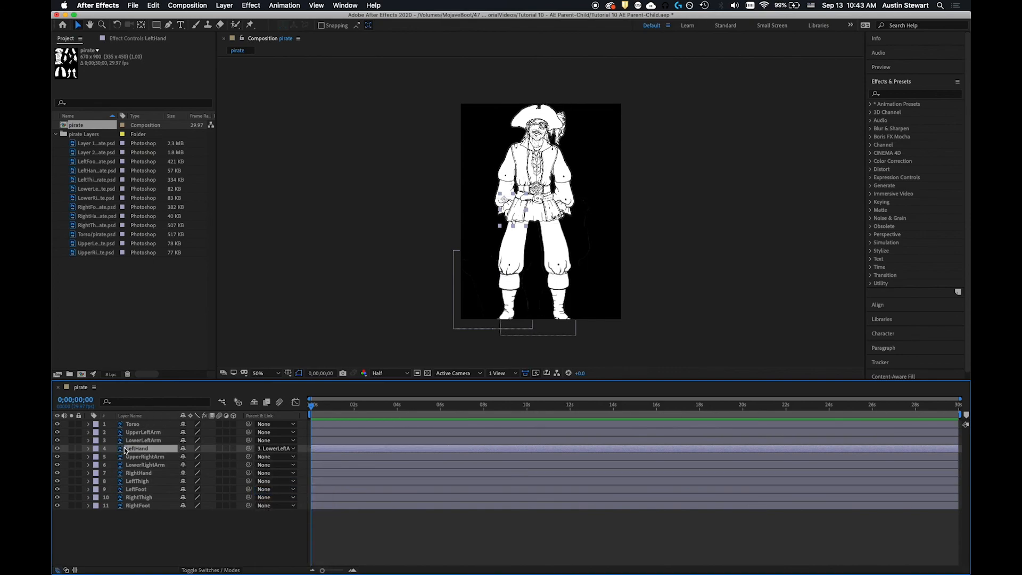
Parent the LowerLeftArm layer to UpperLeftArm, and the UpperLeftArm layer to Torso
{"action": "left_click", "coordinate": [294, 441]}
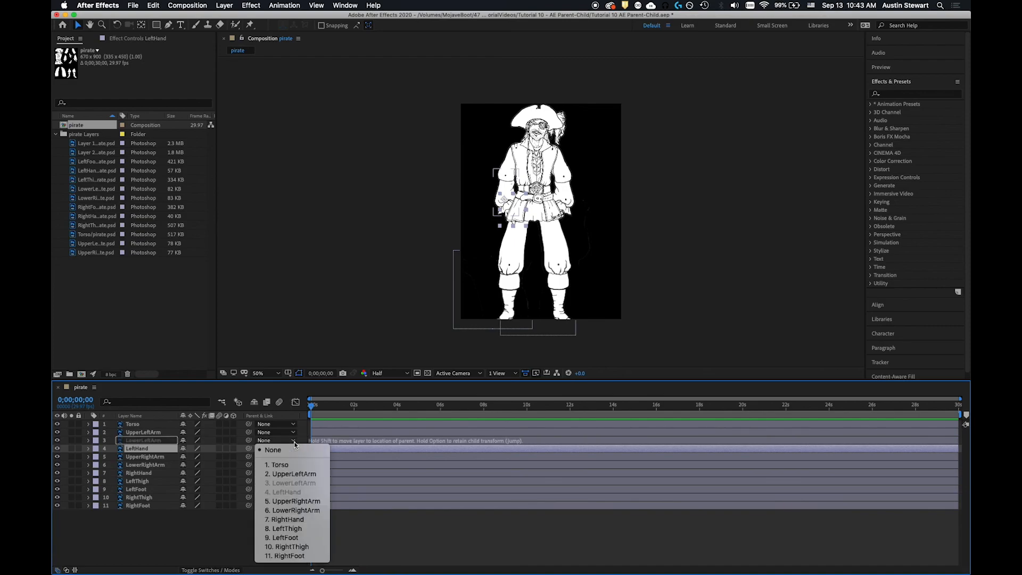
{"action": "left_click", "coordinate": [292, 474]}
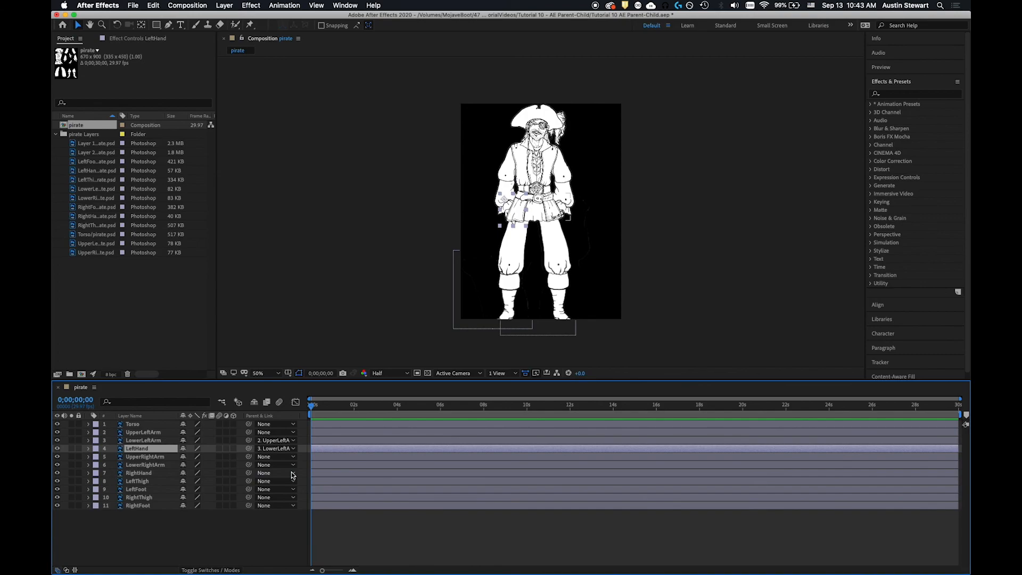
{"action": "left_click", "coordinate": [291, 435]}
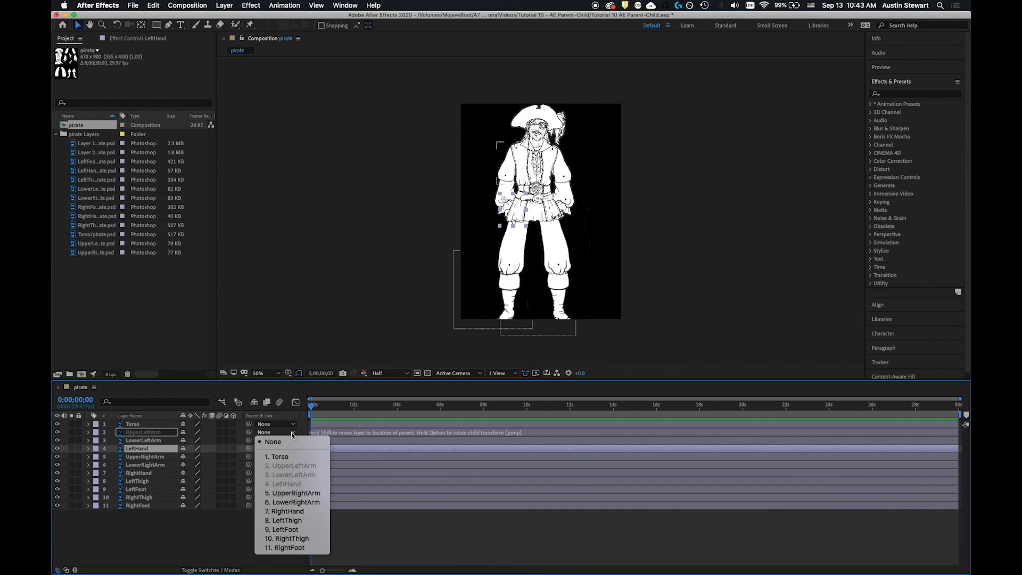
{"action": "left_click", "coordinate": [283, 459]}
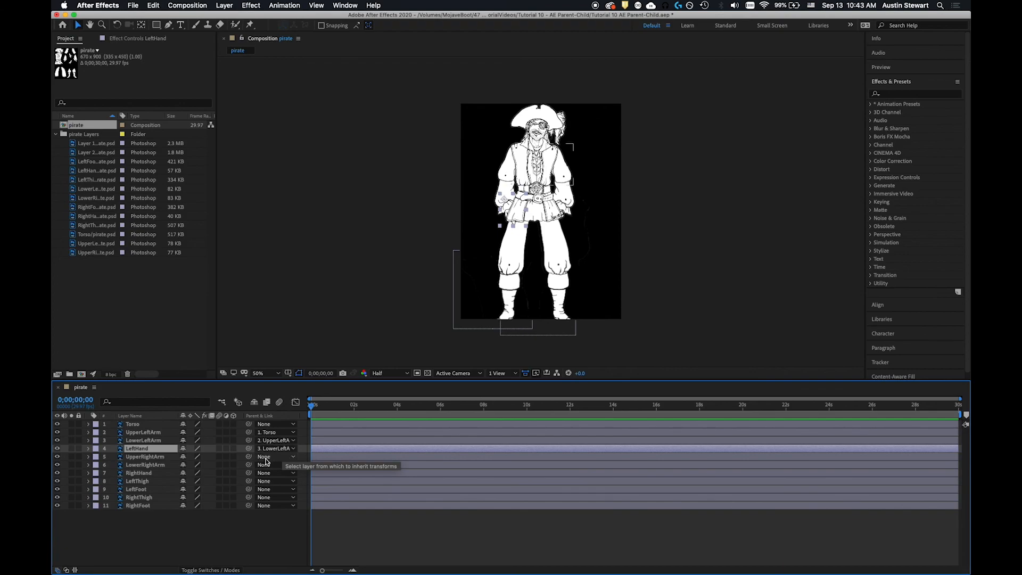
Pose the left arm by rotating the UpperLeftArm layer outward and adjusting the LowerLeftArm and LeftHand layers with the Rotation tool
{"action": "left_click", "coordinate": [154, 433]}
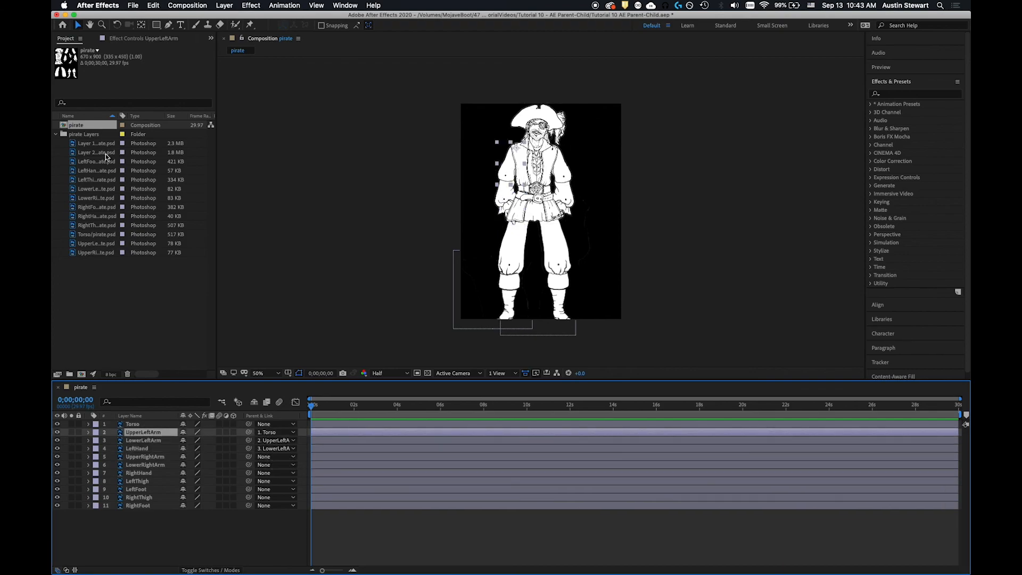
{"action": "left_click", "coordinate": [117, 25]}
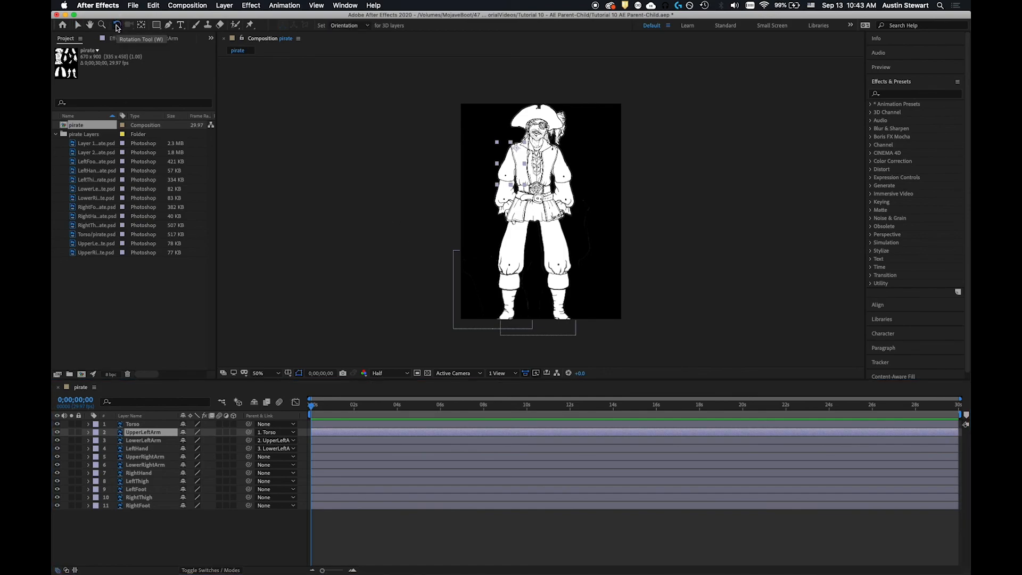
{"action": "mouse_move", "coordinate": [505, 181]}
{"action": "left_mouse_down"}
{"action": "mouse_move", "coordinate": [487, 152]}
{"action": "mouse_move", "coordinate": [482, 167]}
{"action": "mouse_move", "coordinate": [506, 174]}
{"action": "mouse_move", "coordinate": [489, 169]}
{"action": "mouse_move", "coordinate": [484, 191]}
{"action": "mouse_move", "coordinate": [498, 188]}
{"action": "mouse_move", "coordinate": [485, 180]}
{"action": "left_mouse_up"}
{"action": "left_click", "coordinate": [486, 187]}
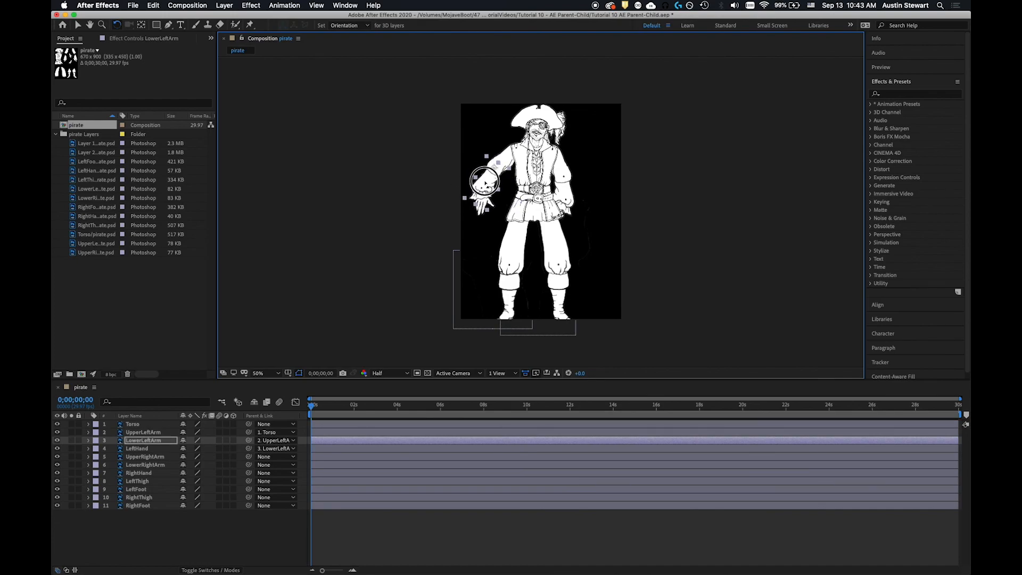
{"action": "left_click", "coordinate": [491, 218]}
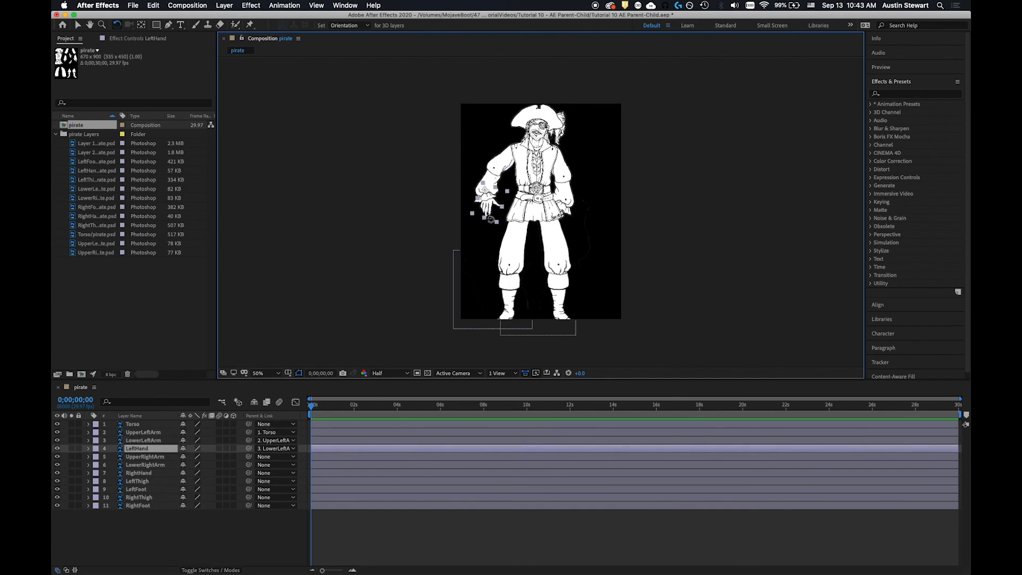
{"action": "left_click_drag", "start_coordinate": [487, 216], "coordinate": [488, 211]}
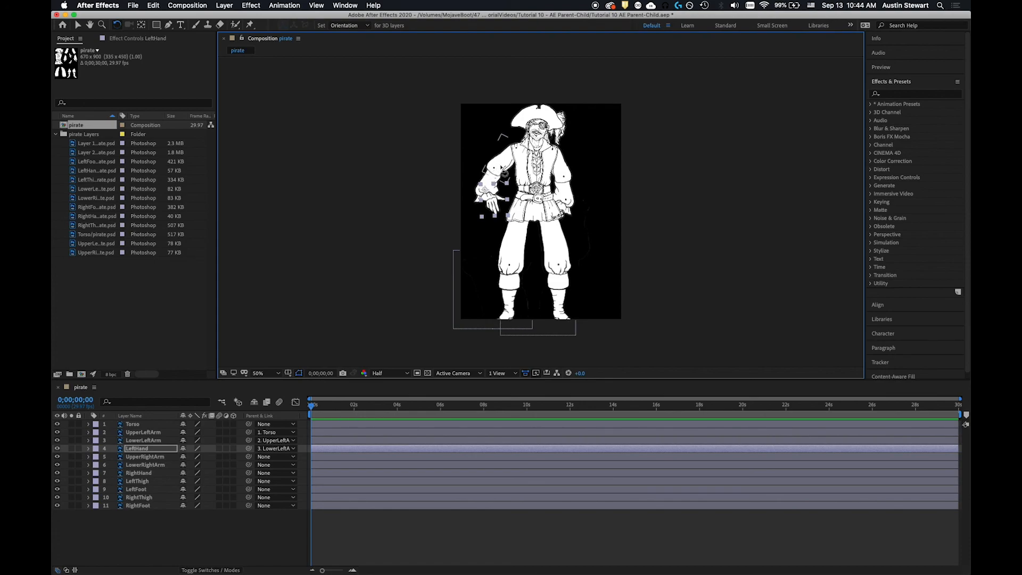
{"action": "left_click", "coordinate": [506, 171]}
{"action": "mouse_move", "coordinate": [501, 169]}
{"action": "left_mouse_down"}
{"action": "mouse_move", "coordinate": [487, 155]}
{"action": "mouse_move", "coordinate": [502, 174]}
{"action": "left_mouse_up"}
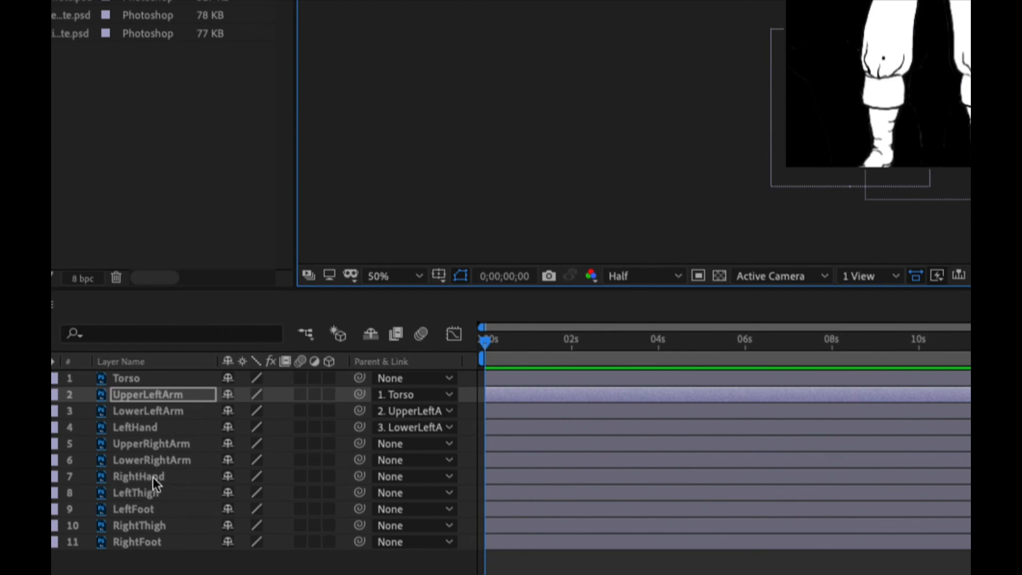
Parent the right arm chain: RightHand to LowerRightArm, LowerRightArm to UpperRightArm, and UpperRightArm to Torso
{"action": "left_click", "coordinate": [419, 478]}
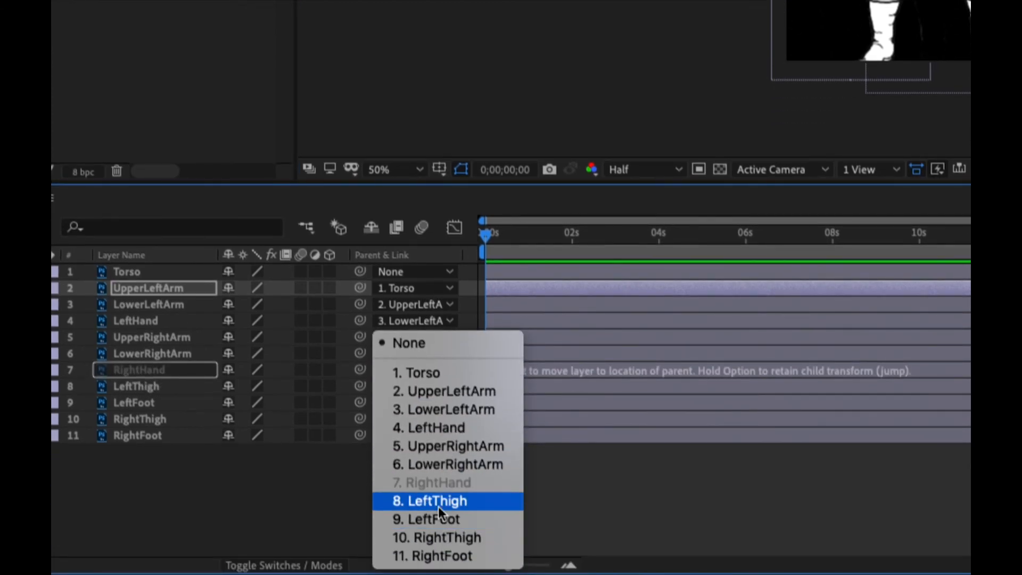
{"action": "left_click", "coordinate": [452, 464]}
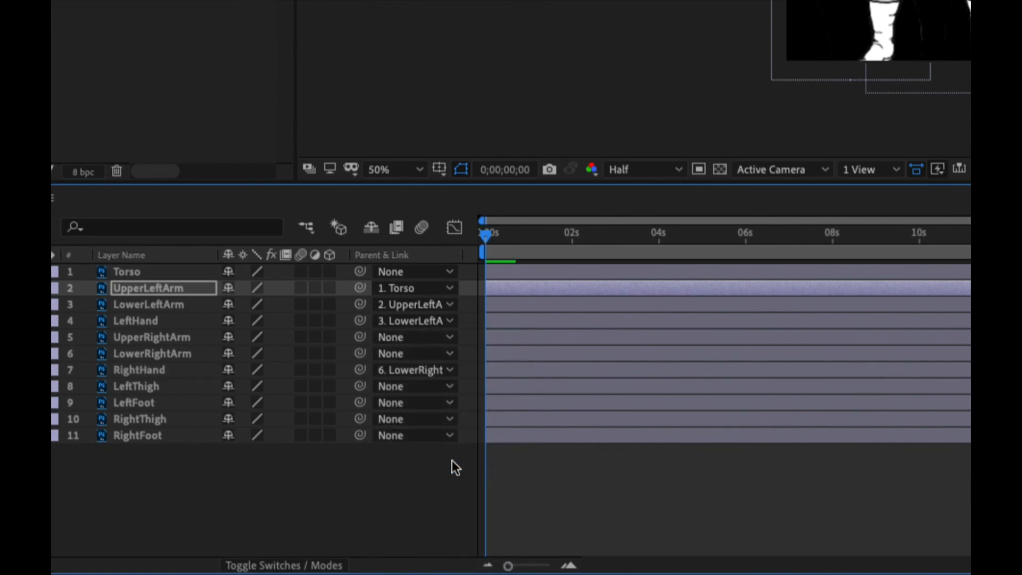
{"action": "left_click", "coordinate": [442, 350]}
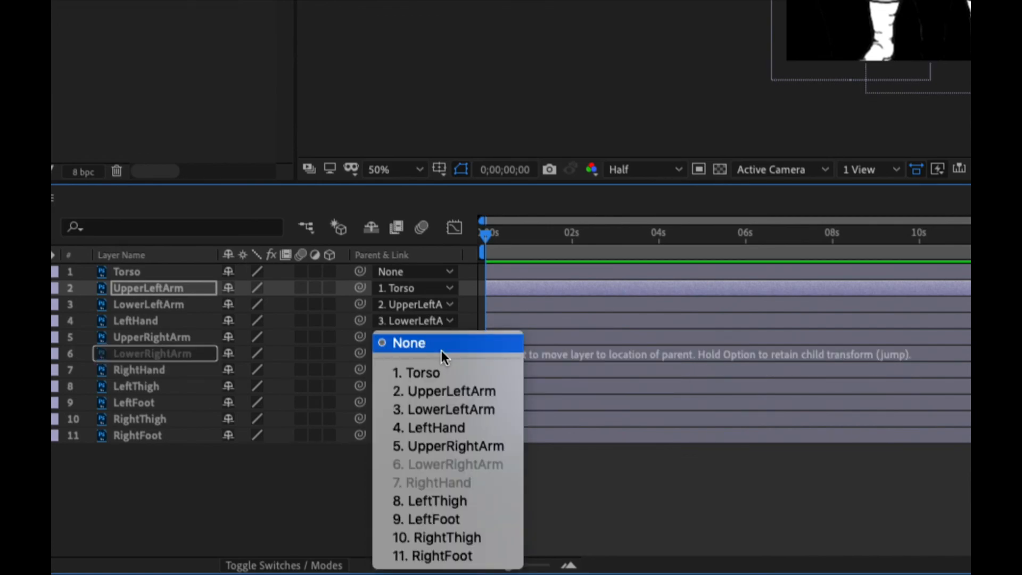
{"action": "left_click", "coordinate": [451, 449]}
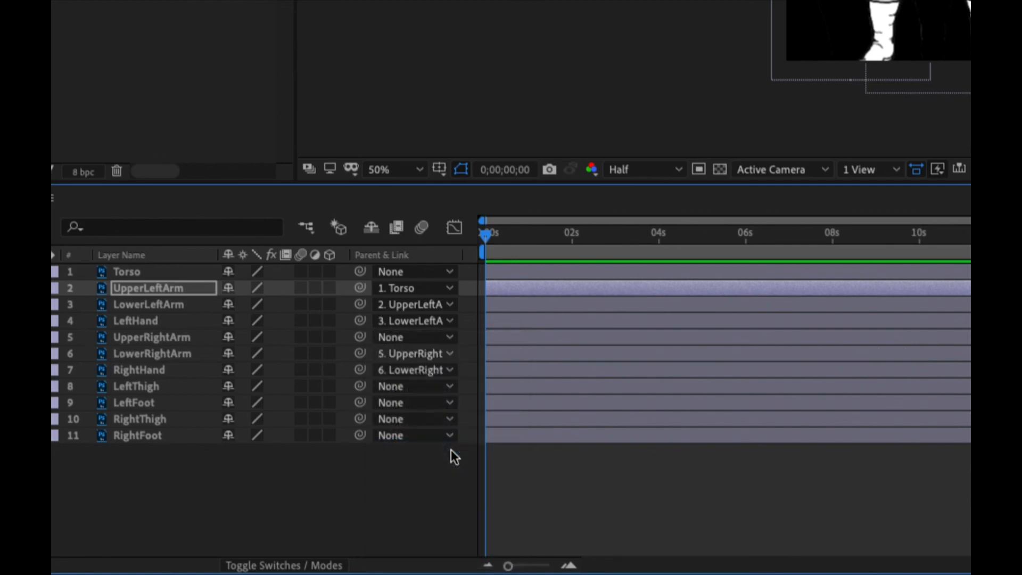
{"action": "left_click", "coordinate": [434, 337]}
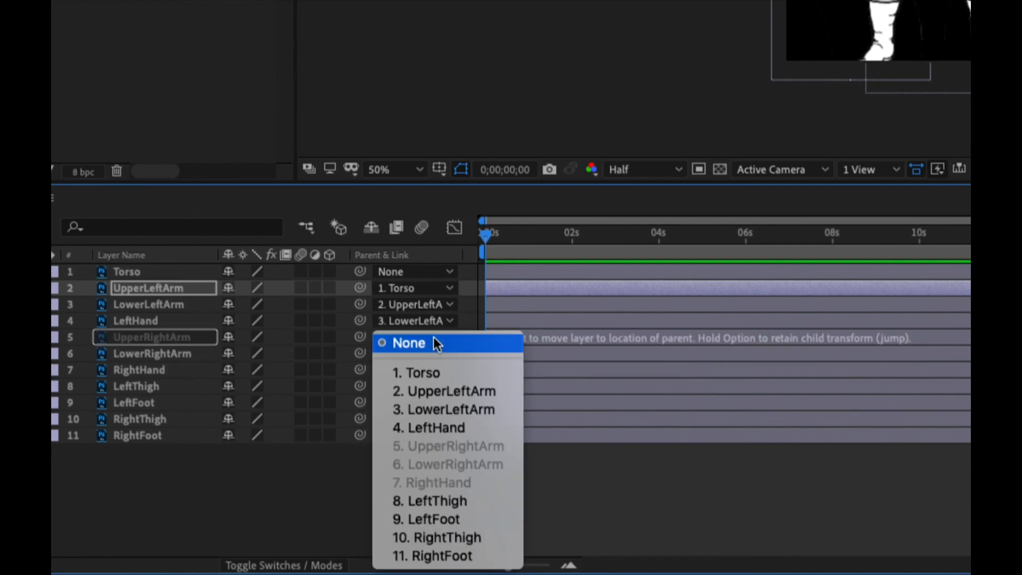
{"action": "left_click", "coordinate": [437, 369]}
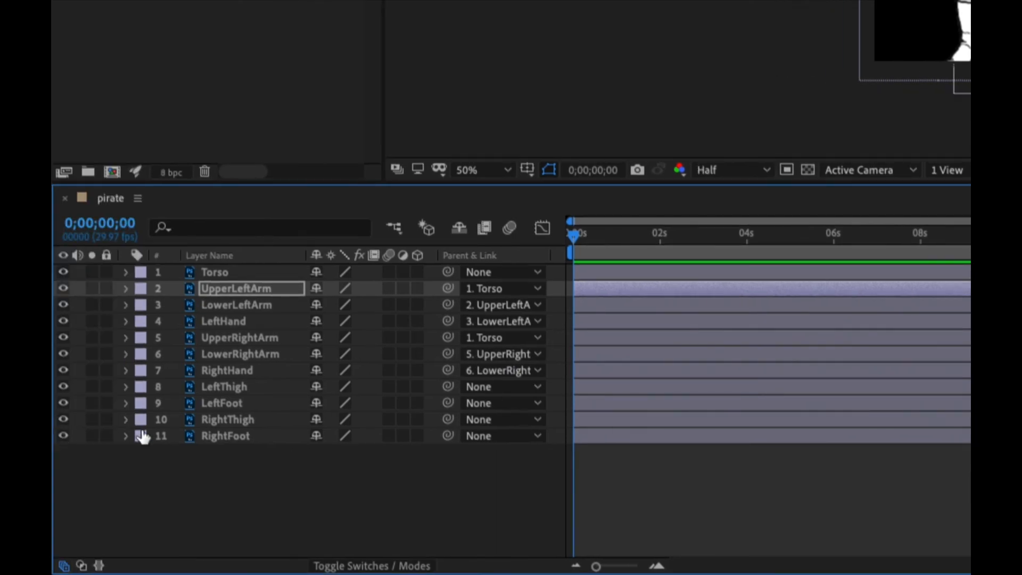
Parent the RightFoot layer to RightThigh, and the RightThigh layer to Torso
{"action": "left_click", "coordinate": [533, 436]}
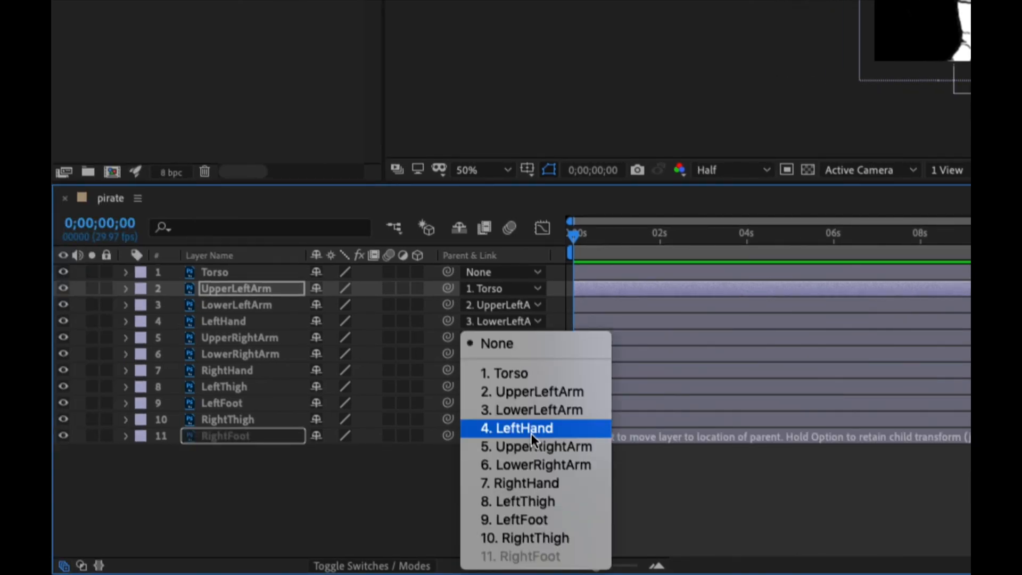
{"action": "left_click", "coordinate": [542, 537]}
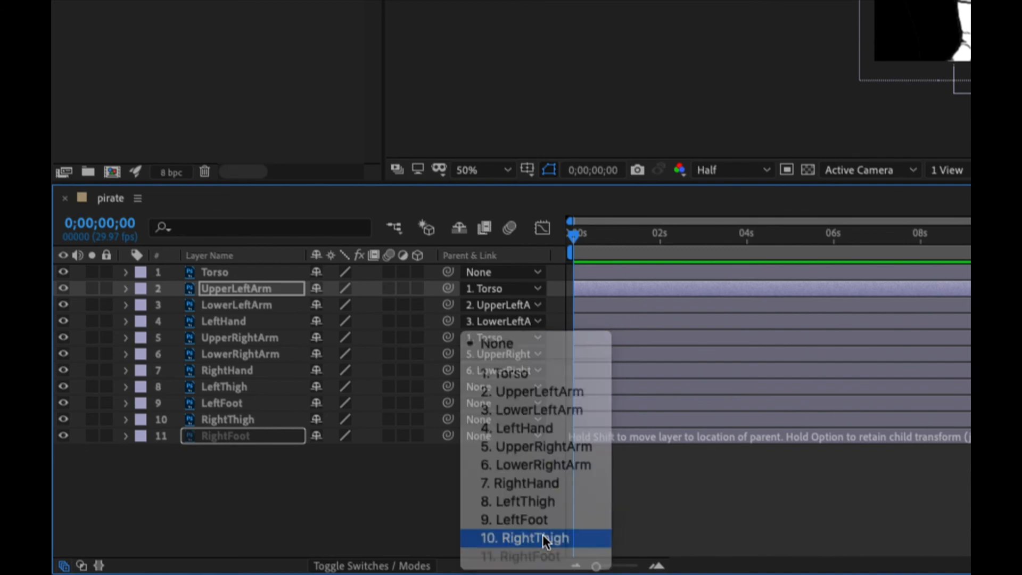
{"action": "left_click", "coordinate": [535, 421]}
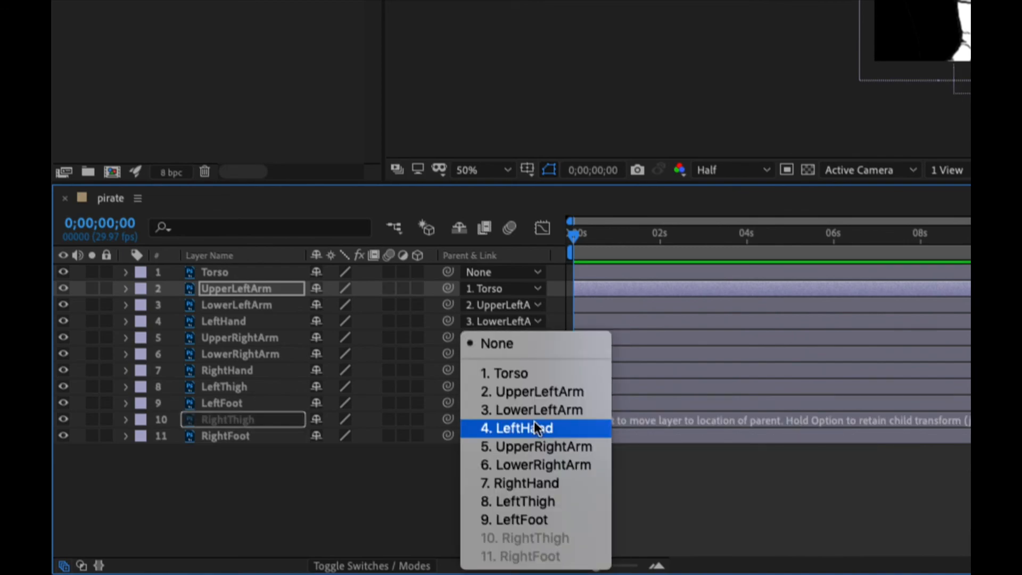
{"action": "left_click", "coordinate": [527, 376]}
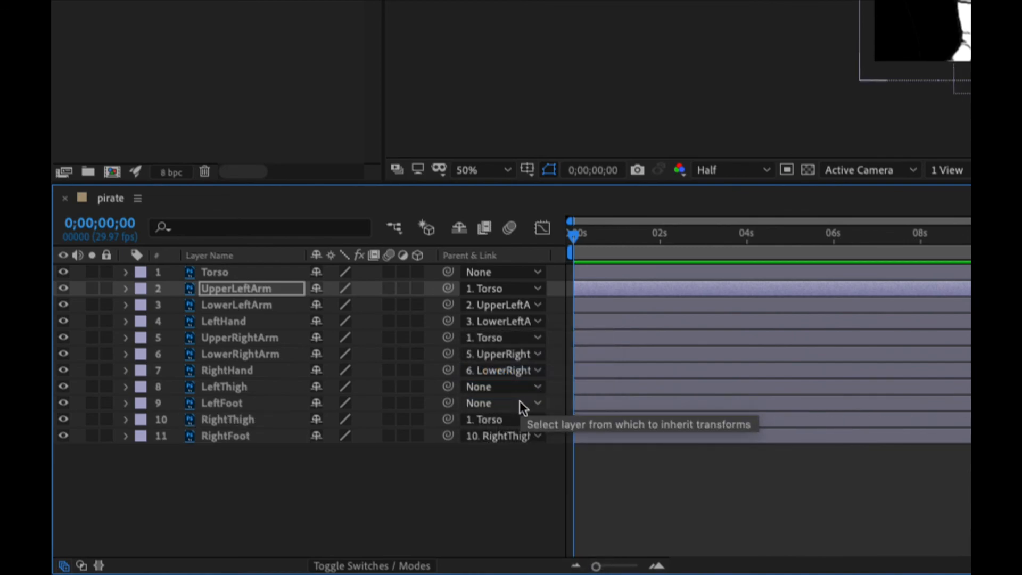
Parent the LeftFoot layer to LeftThigh, and the LeftThigh layer to Torso
{"action": "left_click", "coordinate": [521, 403]}
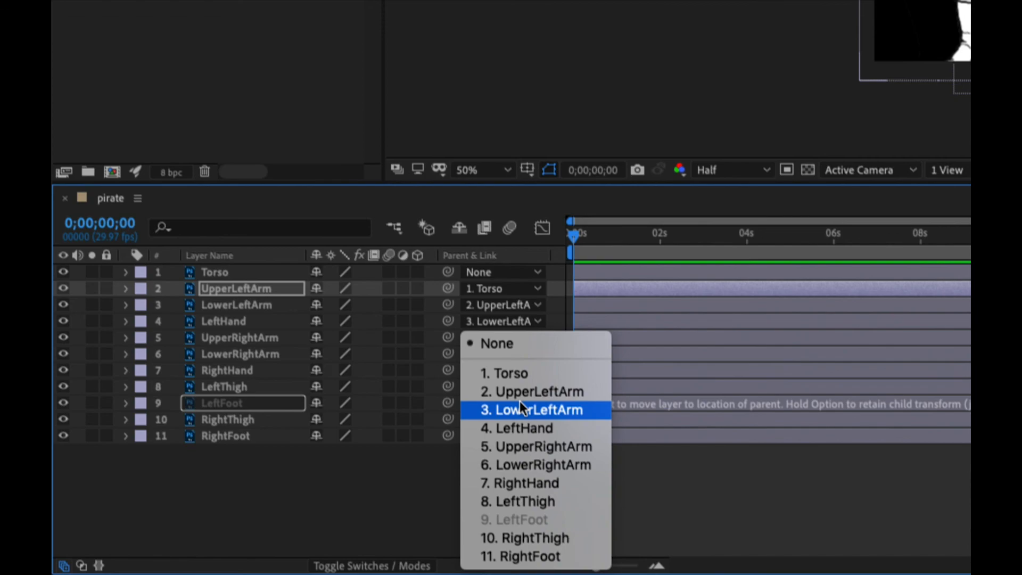
{"action": "left_click", "coordinate": [525, 501]}
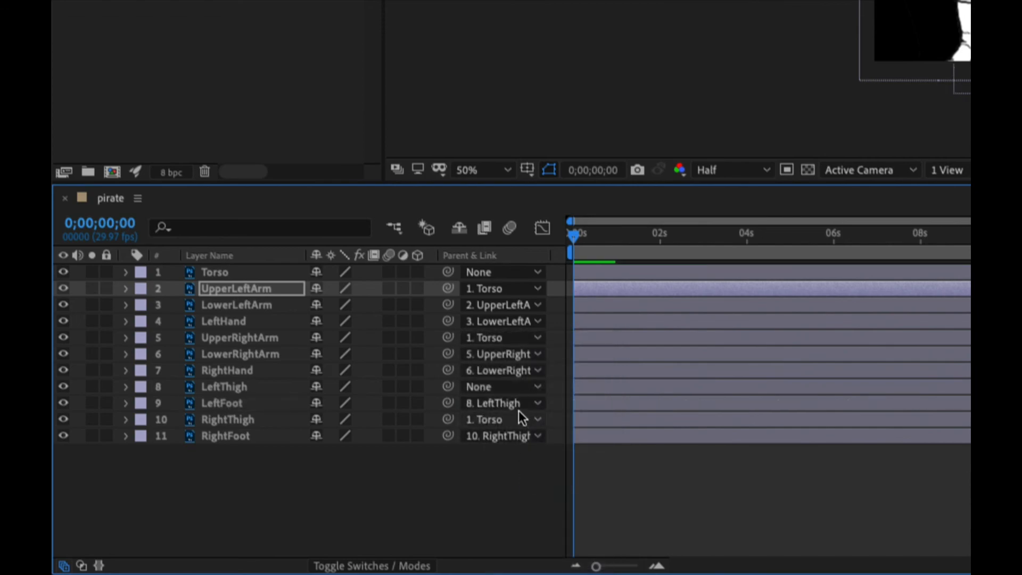
{"action": "left_click", "coordinate": [520, 387]}
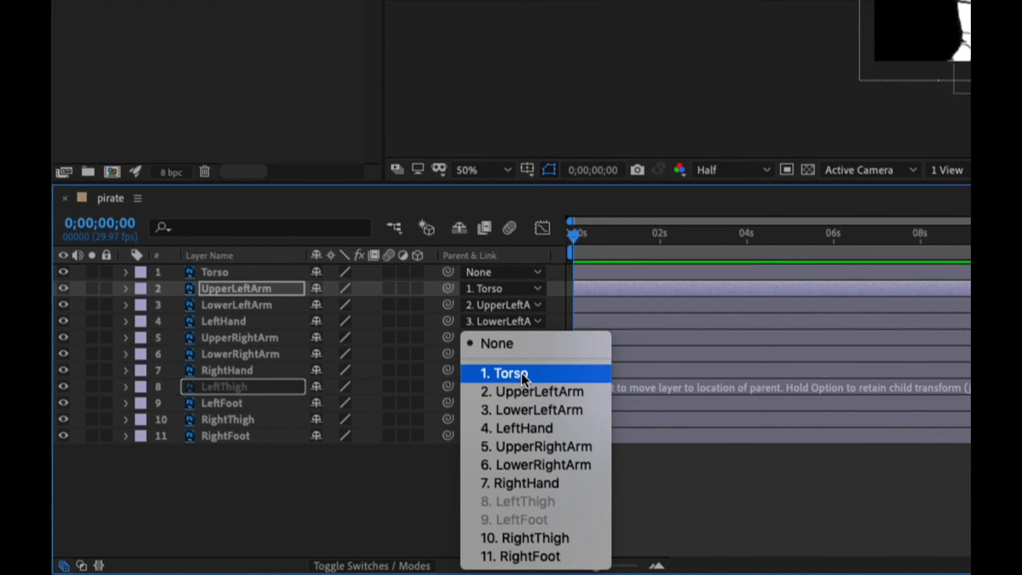
{"action": "left_click", "coordinate": [522, 373]}
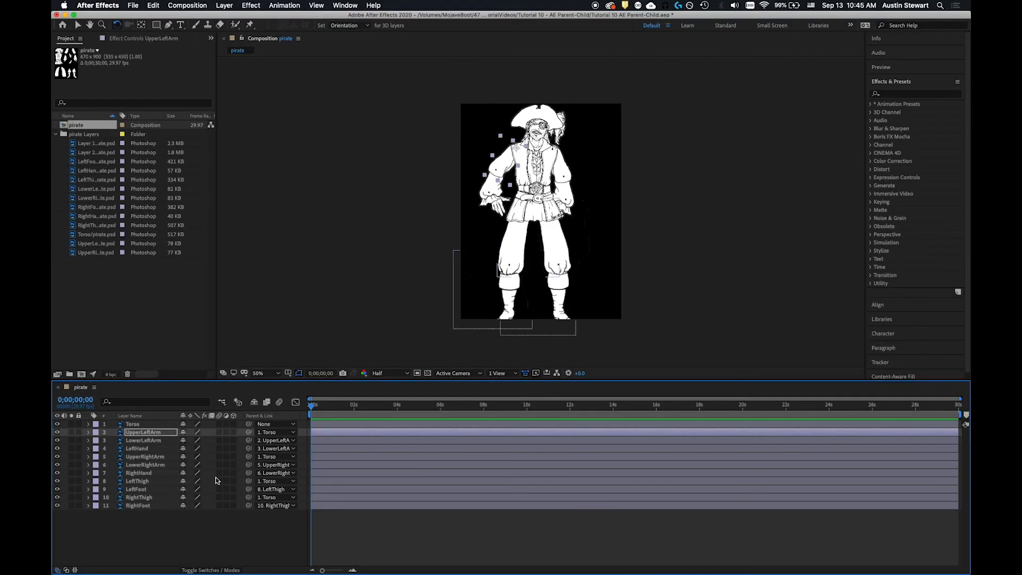
Move the Torso layer slightly in the composition with the Selection tool to shift the whole pirate figure
{"action": "left_click", "coordinate": [133, 425]}
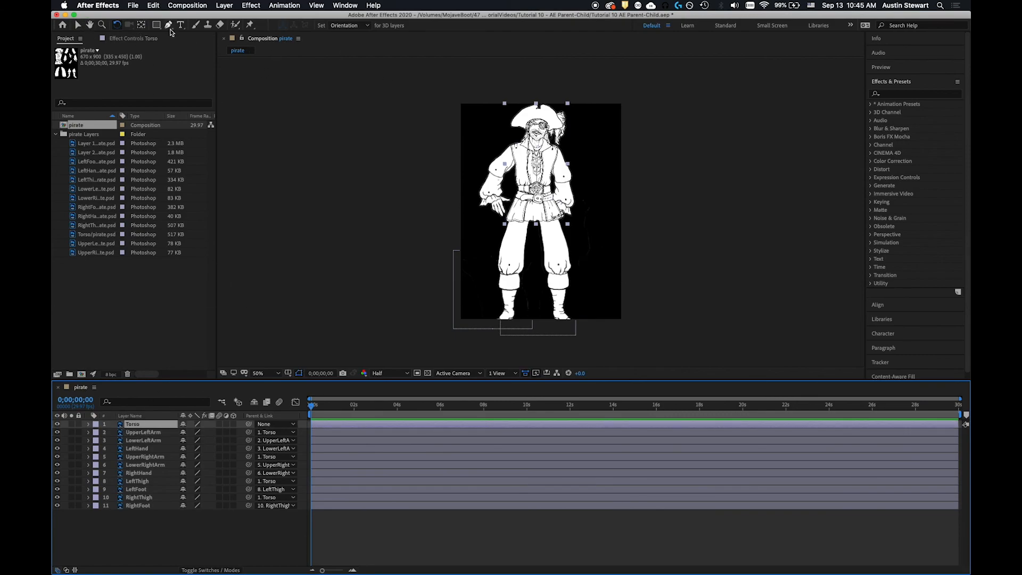
{"action": "key", "text": "v"}
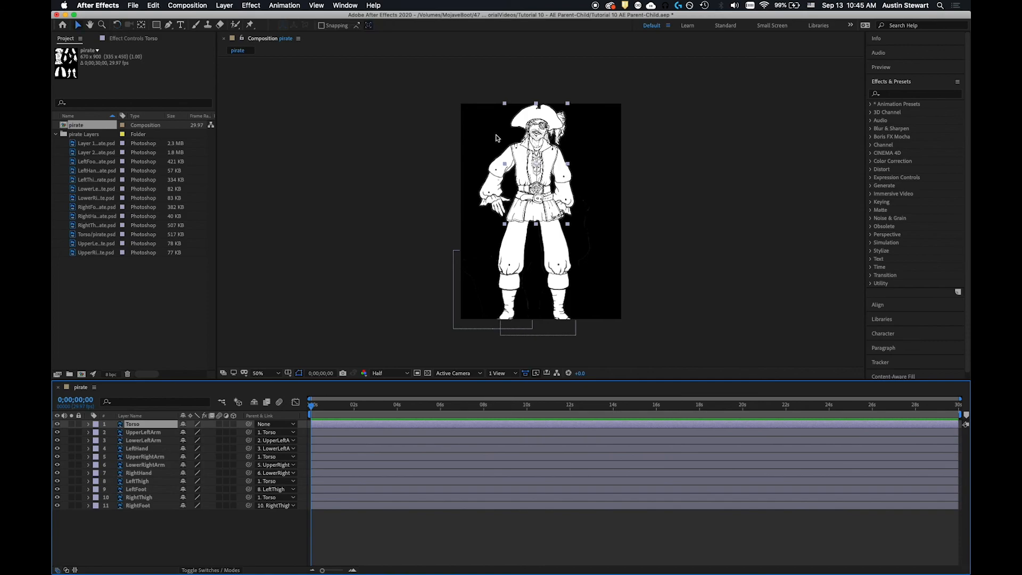
{"action": "mouse_move", "coordinate": [533, 182]}
{"action": "left_mouse_down"}
{"action": "mouse_move", "coordinate": [559, 210]}
{"action": "mouse_move", "coordinate": [512, 175]}
{"action": "mouse_move", "coordinate": [548, 228]}
{"action": "mouse_move", "coordinate": [525, 213]}
{"action": "mouse_move", "coordinate": [548, 228]}
{"action": "mouse_move", "coordinate": [481, 148]}
{"action": "mouse_move", "coordinate": [535, 211]}
{"action": "mouse_move", "coordinate": [533, 175]}
{"action": "left_mouse_up"}
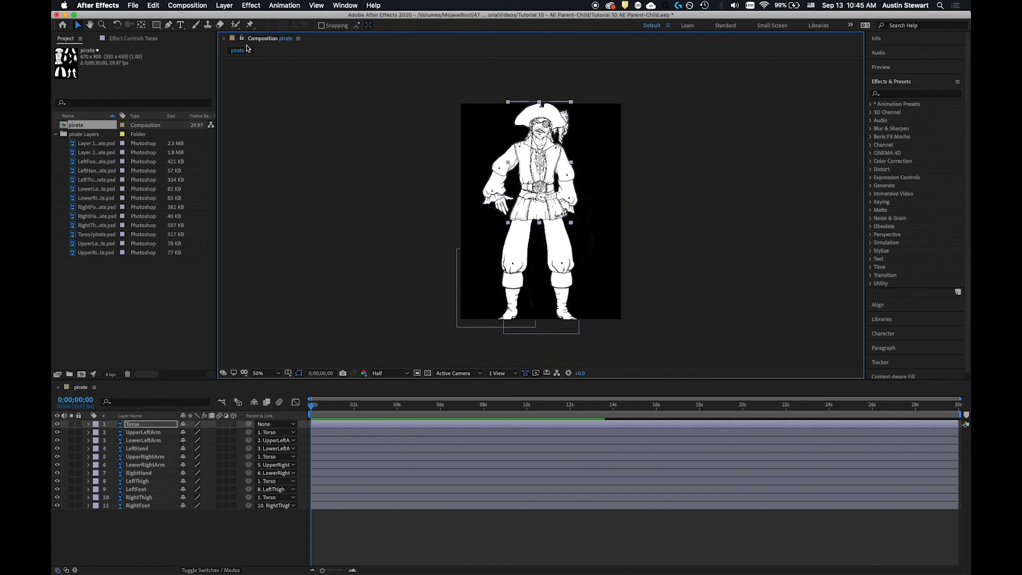
Rotate the RightThigh layer outward at the hip and bend the RightFoot layer inward at the knee with the Rotation tool
{"action": "left_click", "coordinate": [117, 25]}
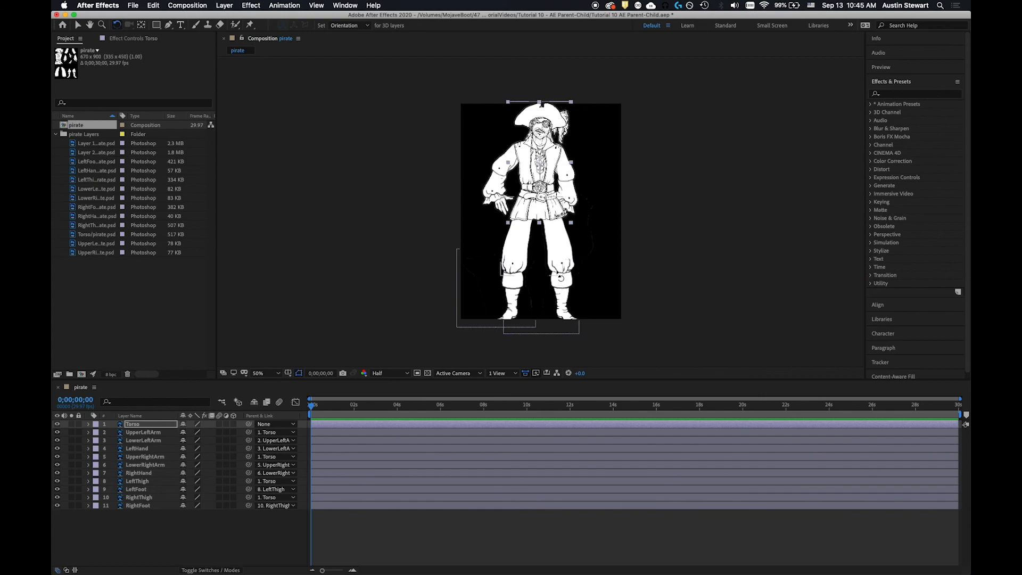
{"action": "left_click", "coordinate": [562, 250]}
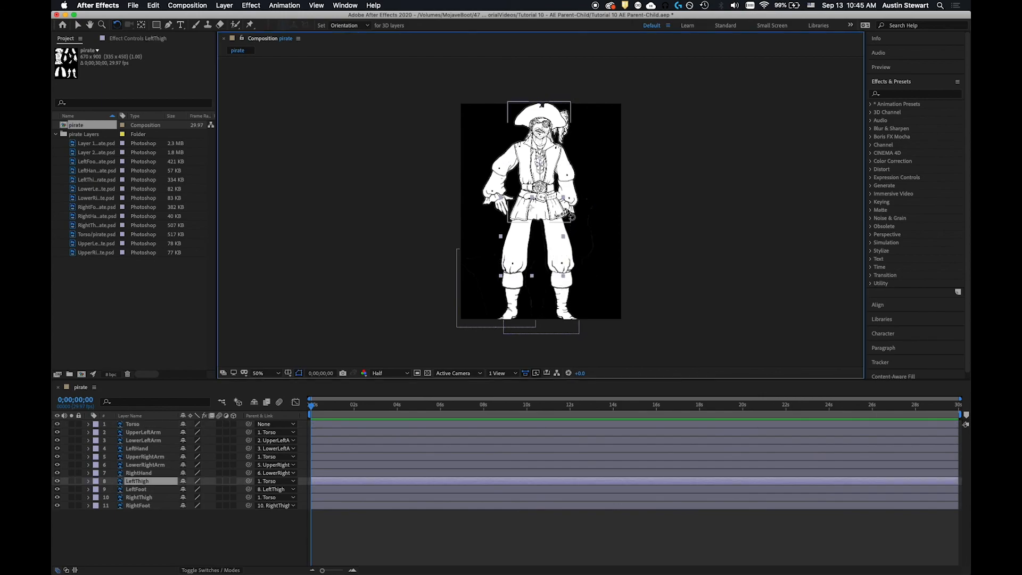
{"action": "left_click", "coordinate": [476, 206]}
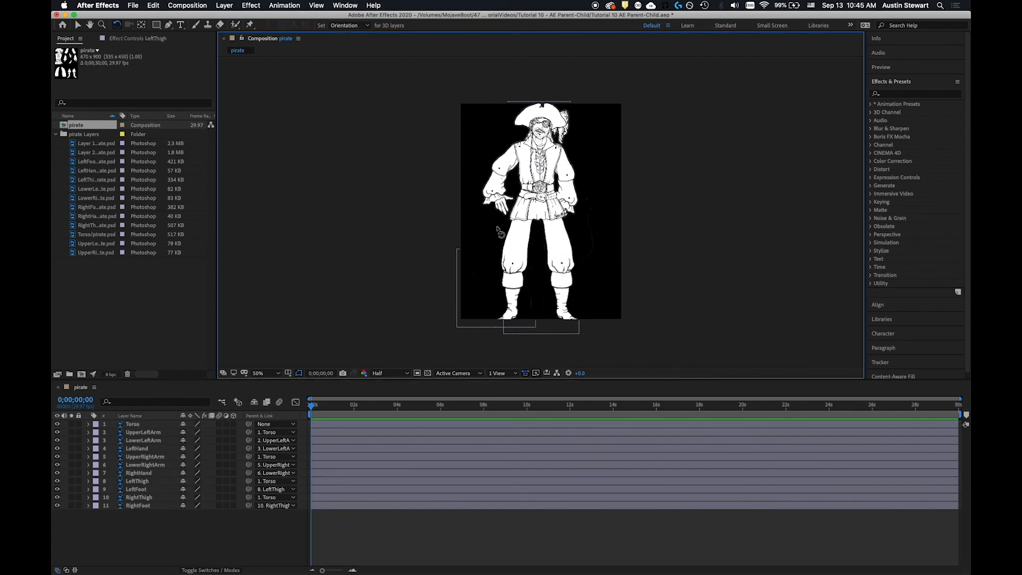
{"action": "left_click", "coordinate": [519, 248]}
{"action": "left_click", "coordinate": [620, 231]}
{"action": "left_click", "coordinate": [521, 249]}
{"action": "left_click", "coordinate": [642, 253]}
{"action": "left_click", "coordinate": [579, 262]}
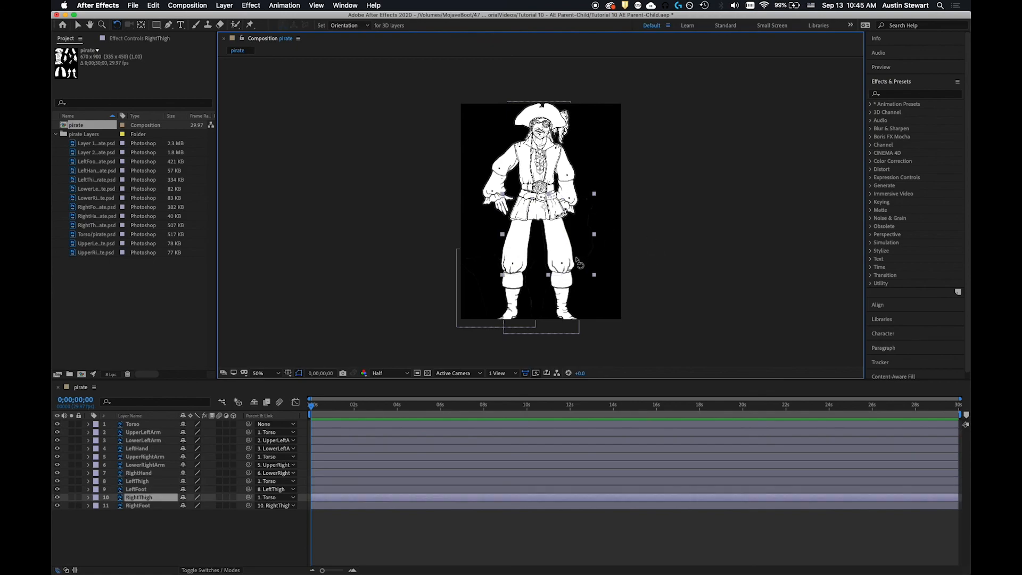
{"action": "left_click_drag", "start_coordinate": [561, 256], "coordinate": [556, 290]}
{"action": "left_click", "coordinate": [606, 291]}
Rotate the LeftThigh and LeftFoot layers so the left leg crosses over the right leg
{"action": "left_click", "coordinate": [513, 277]}
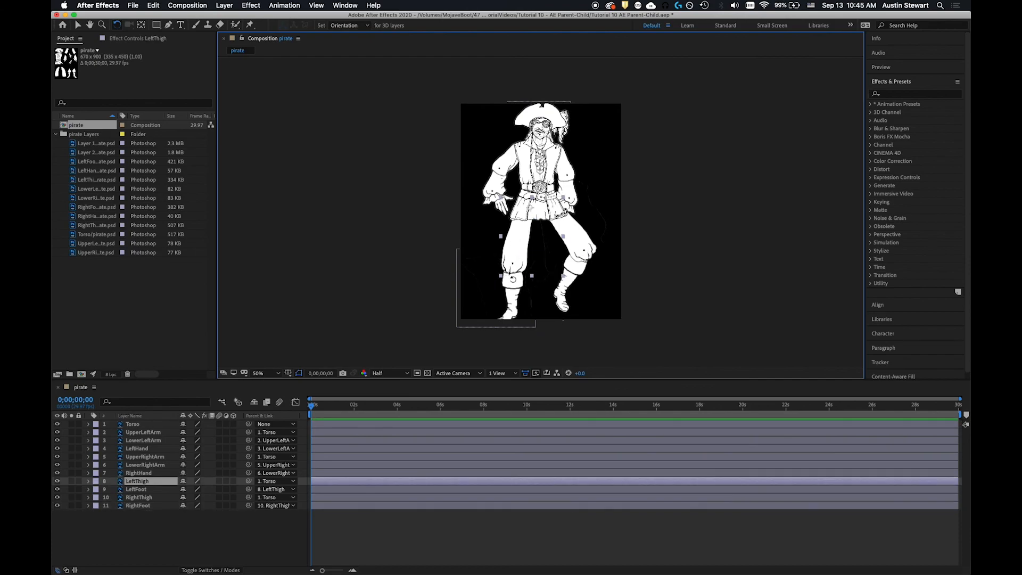
{"action": "left_click_drag", "start_coordinate": [517, 254], "coordinate": [530, 293]}
{"action": "left_click", "coordinate": [479, 275]}
{"action": "left_click_drag", "start_coordinate": [497, 239], "coordinate": [531, 220]}
{"action": "left_click", "coordinate": [509, 229]}
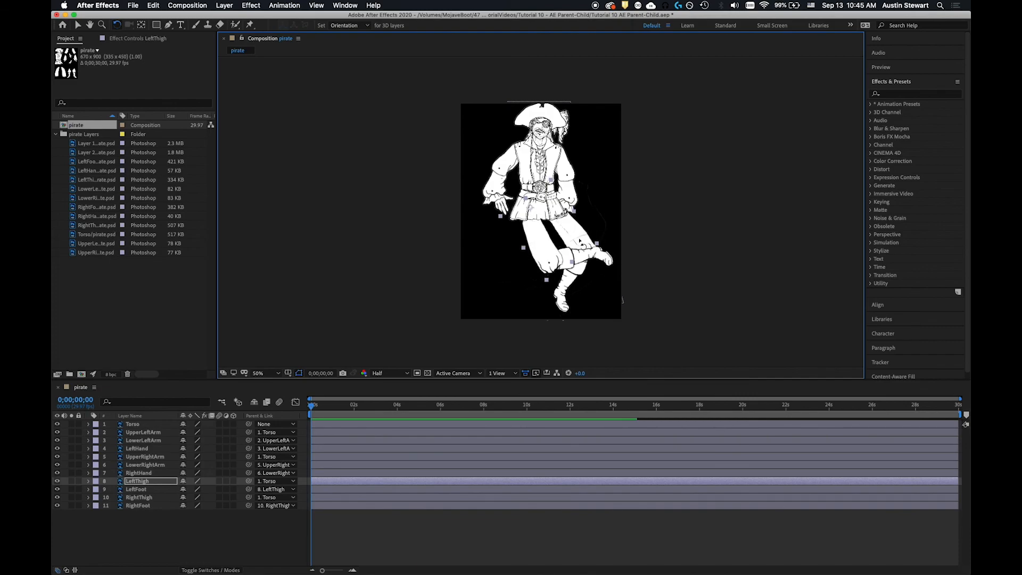
{"action": "left_click", "coordinate": [613, 213]}
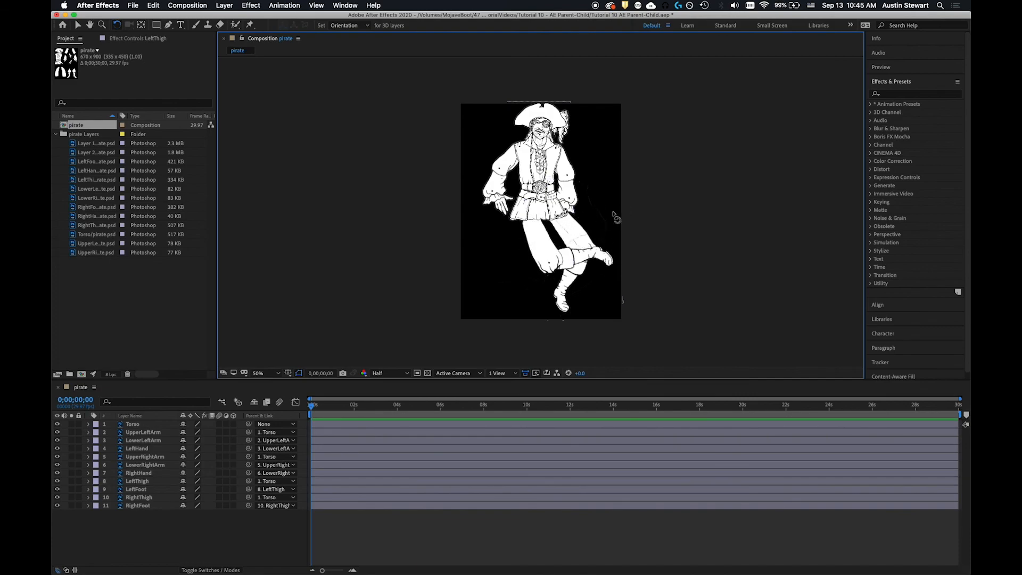
Rotate the RightThigh layer further outward, and swing the LeftThigh layer back across the right leg
{"action": "left_click", "coordinate": [551, 245]}
{"action": "left_click_drag", "start_coordinate": [561, 232], "coordinate": [603, 286]}
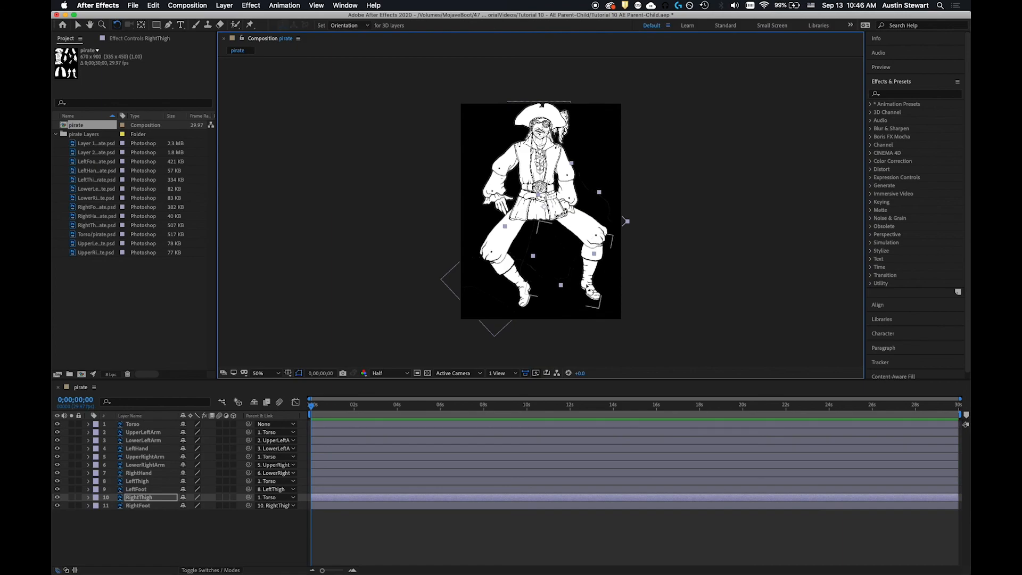
{"action": "left_click", "coordinate": [498, 245]}
{"action": "left_click_drag", "start_coordinate": [498, 244], "coordinate": [547, 238]}
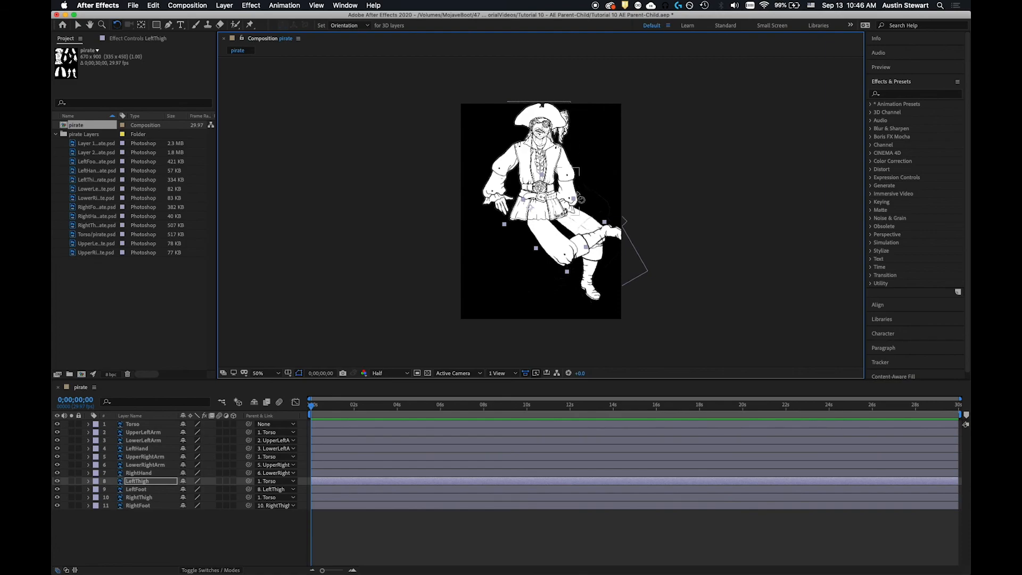
Rotate the UpperRightArm layer outward from the shoulder and save the project
{"action": "left_click", "coordinate": [574, 166]}
{"action": "left_click_drag", "start_coordinate": [574, 167], "coordinate": [562, 179]}
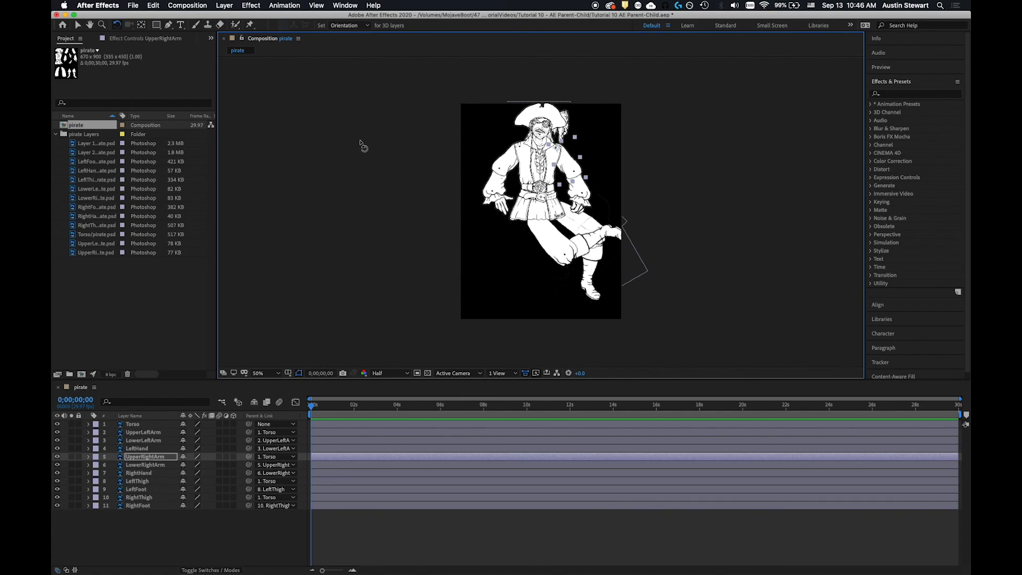
{"action": "key", "text": "super+s"}
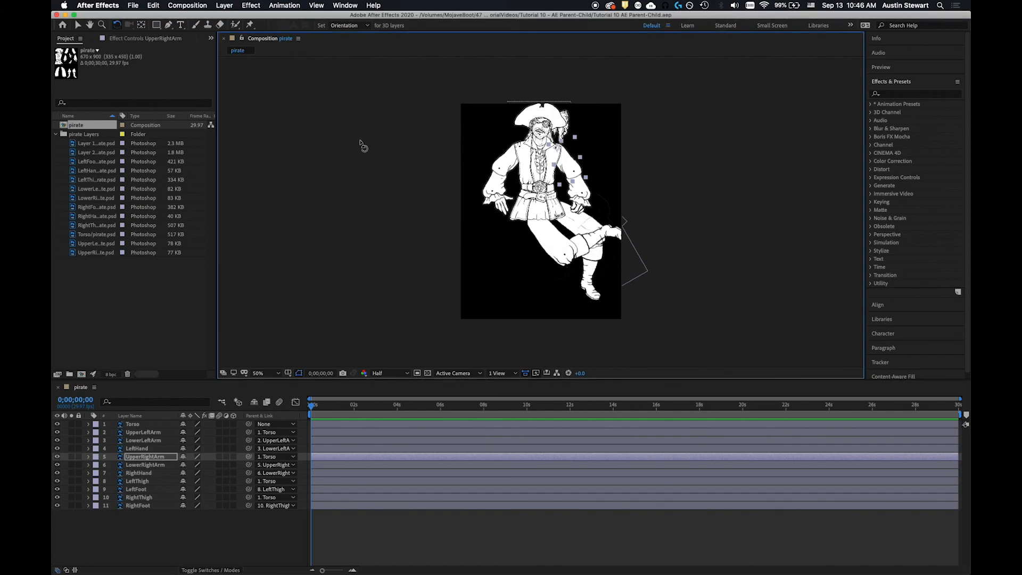